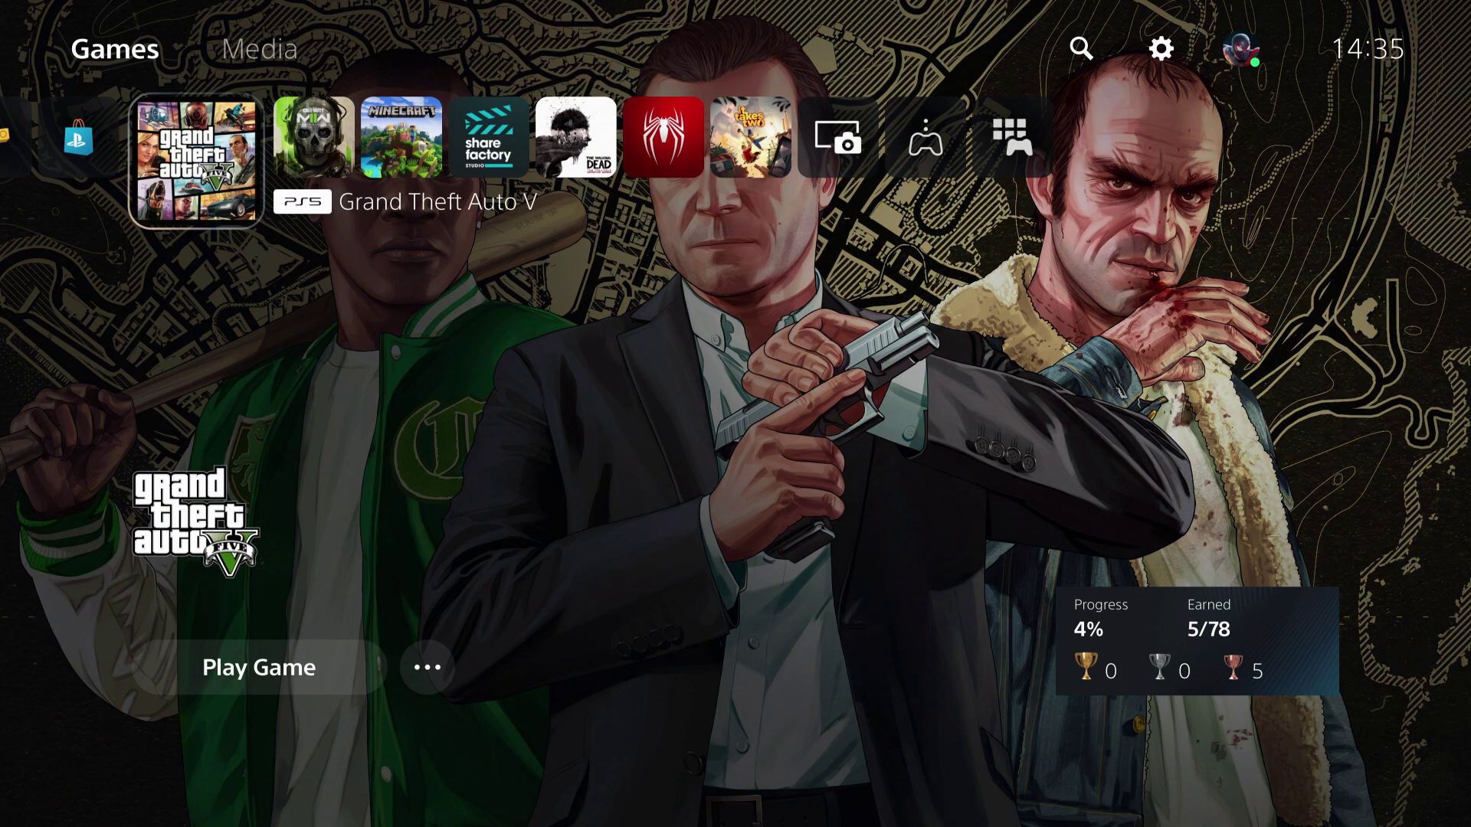
key("Right")
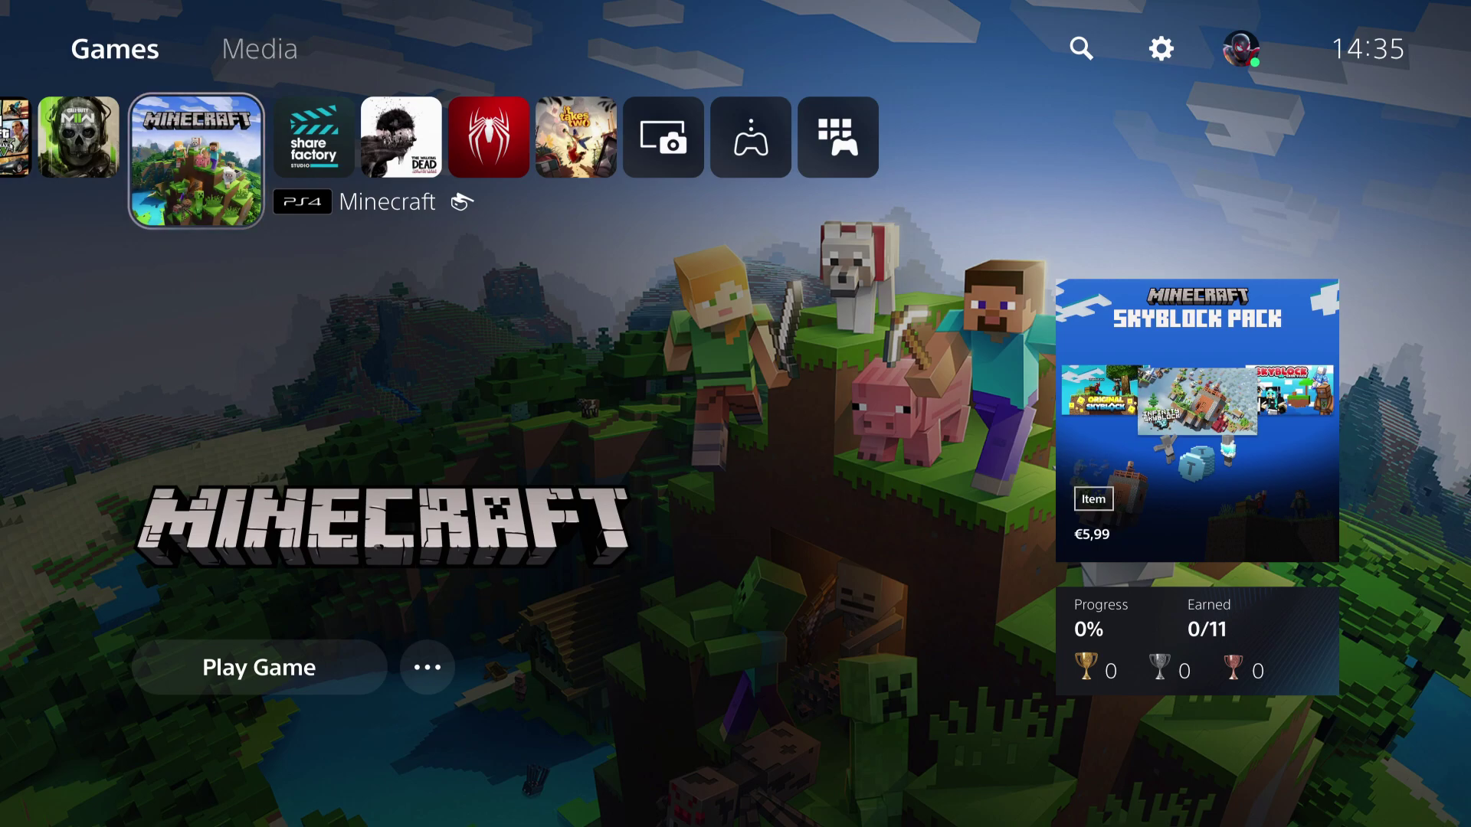
- Browse the Games row to Minecraft, settle on Call of Duty: Modern Warfare II, and bring up Control Center
key("Left")
key("Left")
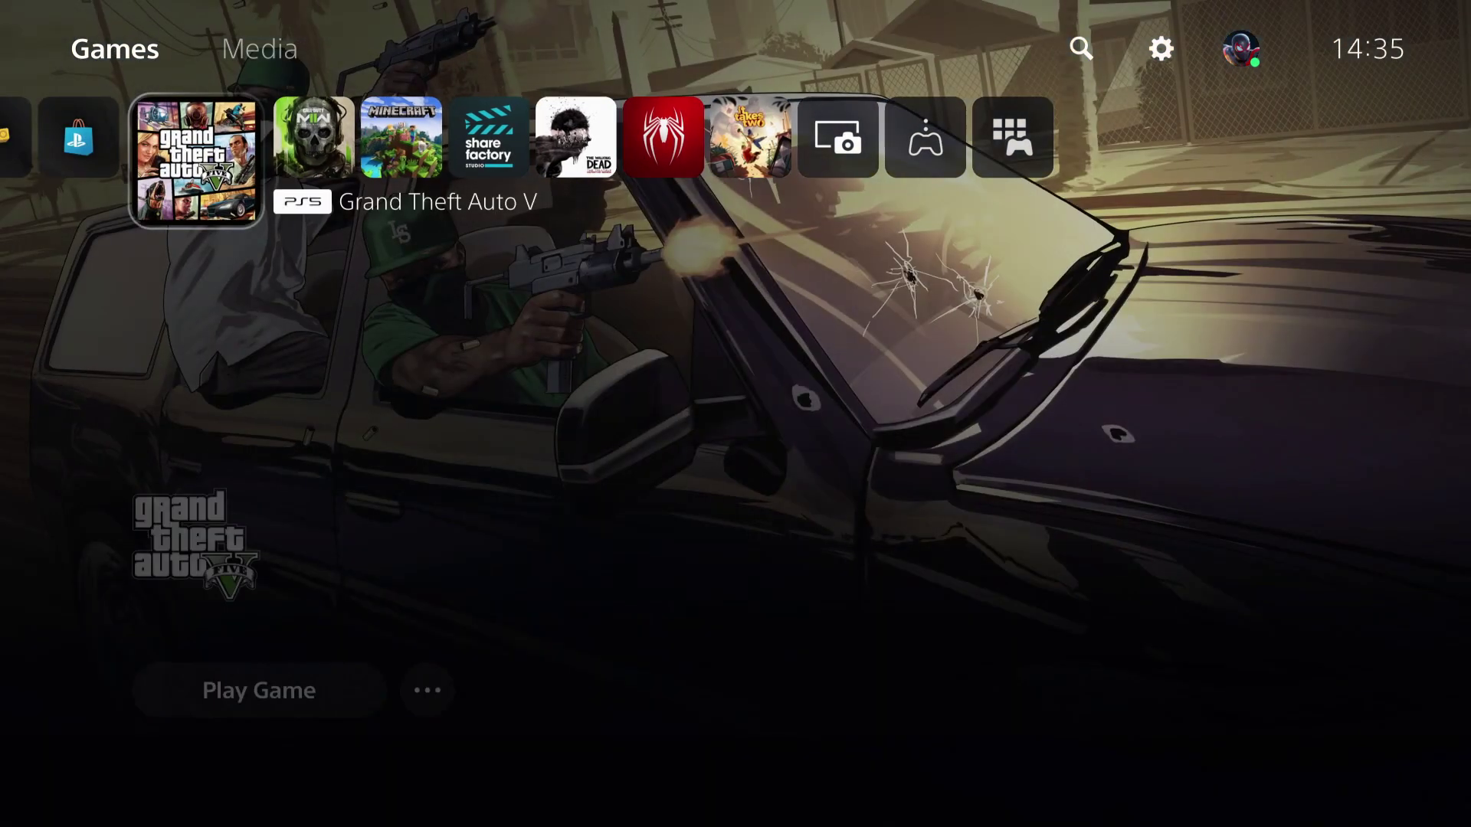
key("Right")
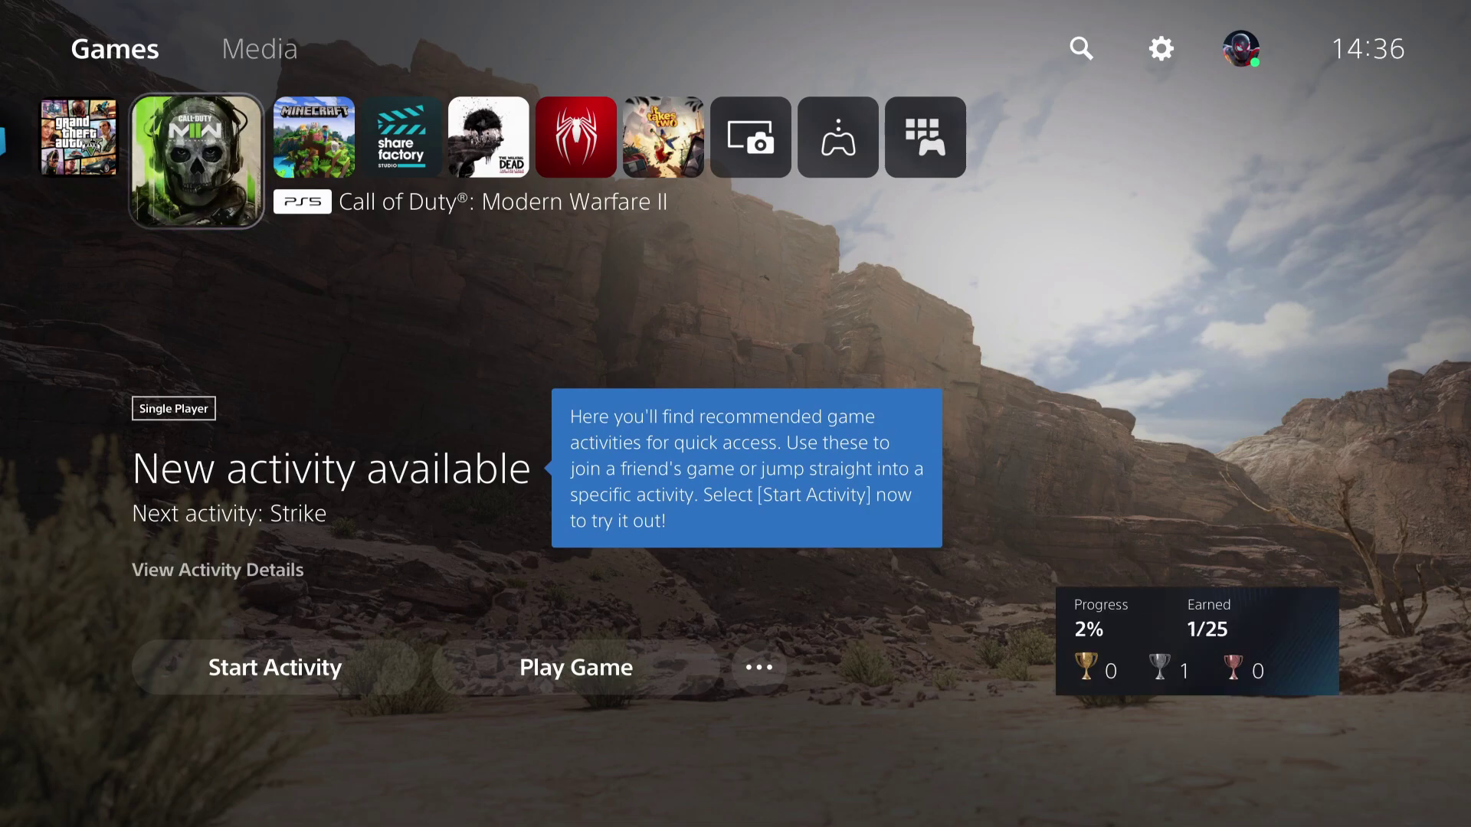
key("super")
- Open Power options in Control Center, highlight Restart PS5, then return home without restarting
key("Down")
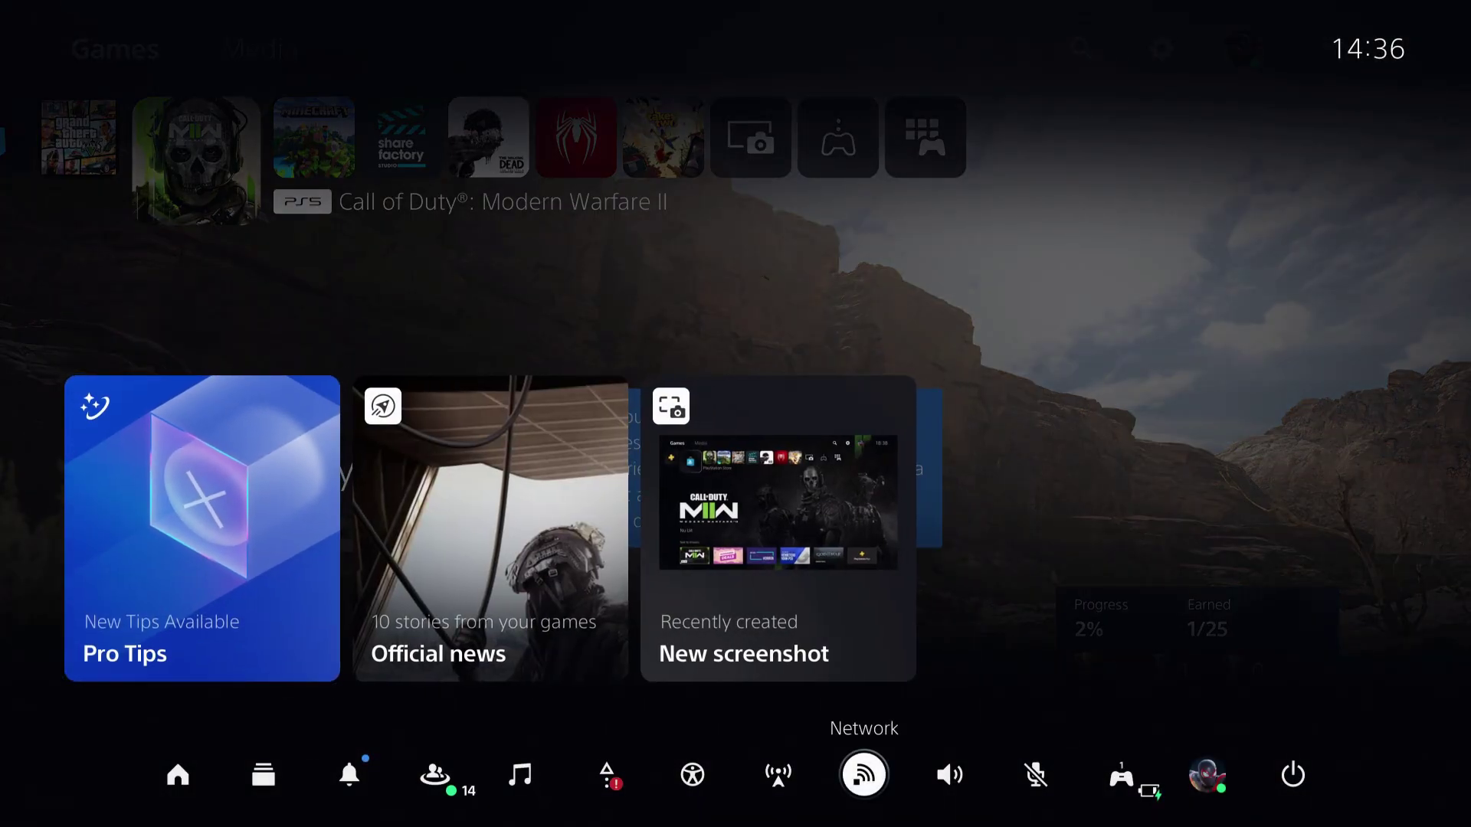
key("Right")
key("Right")
key("Right")
key("Right")
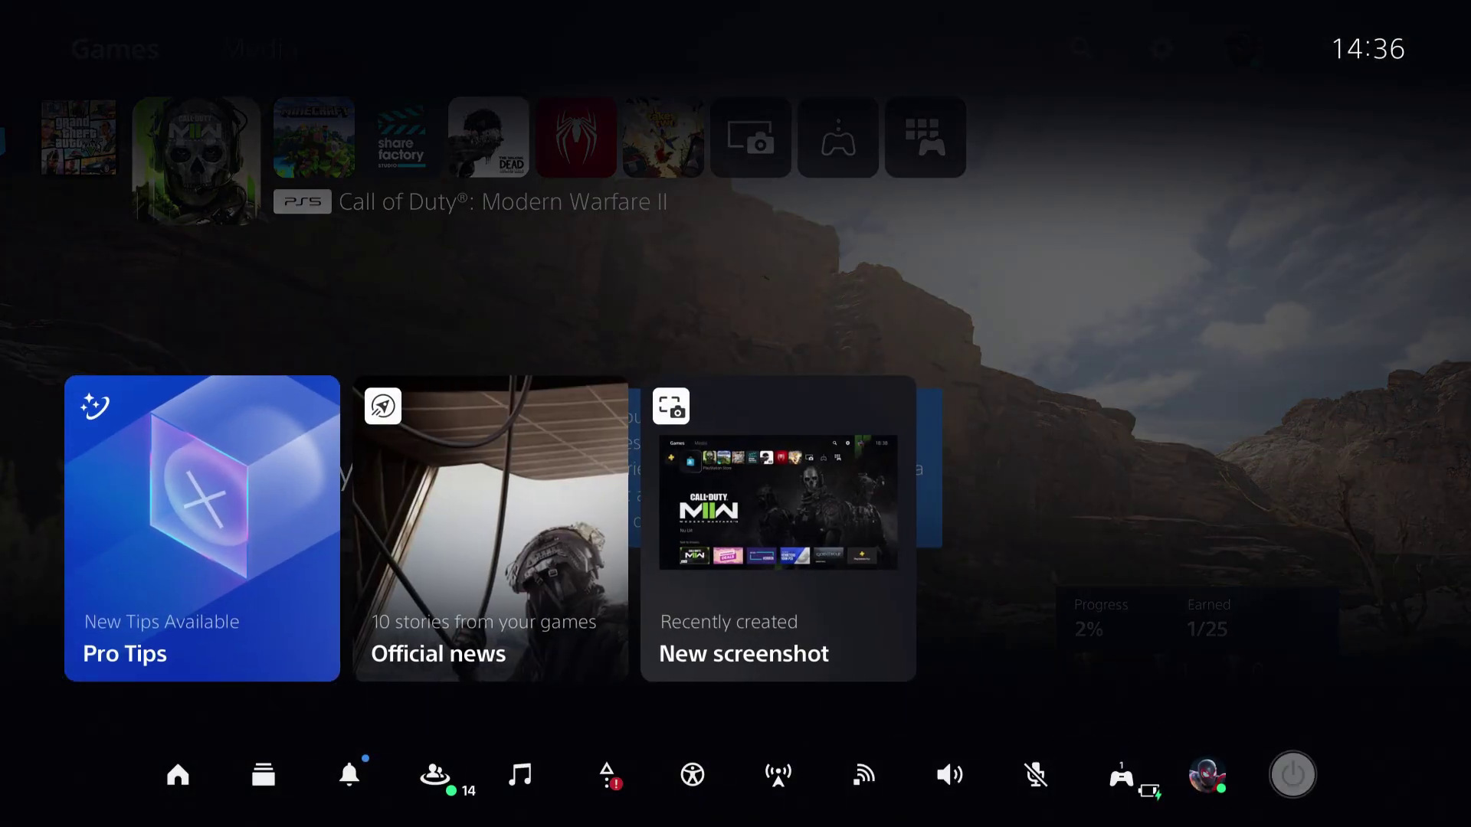
key("Return")
key("Down")
key("Down")
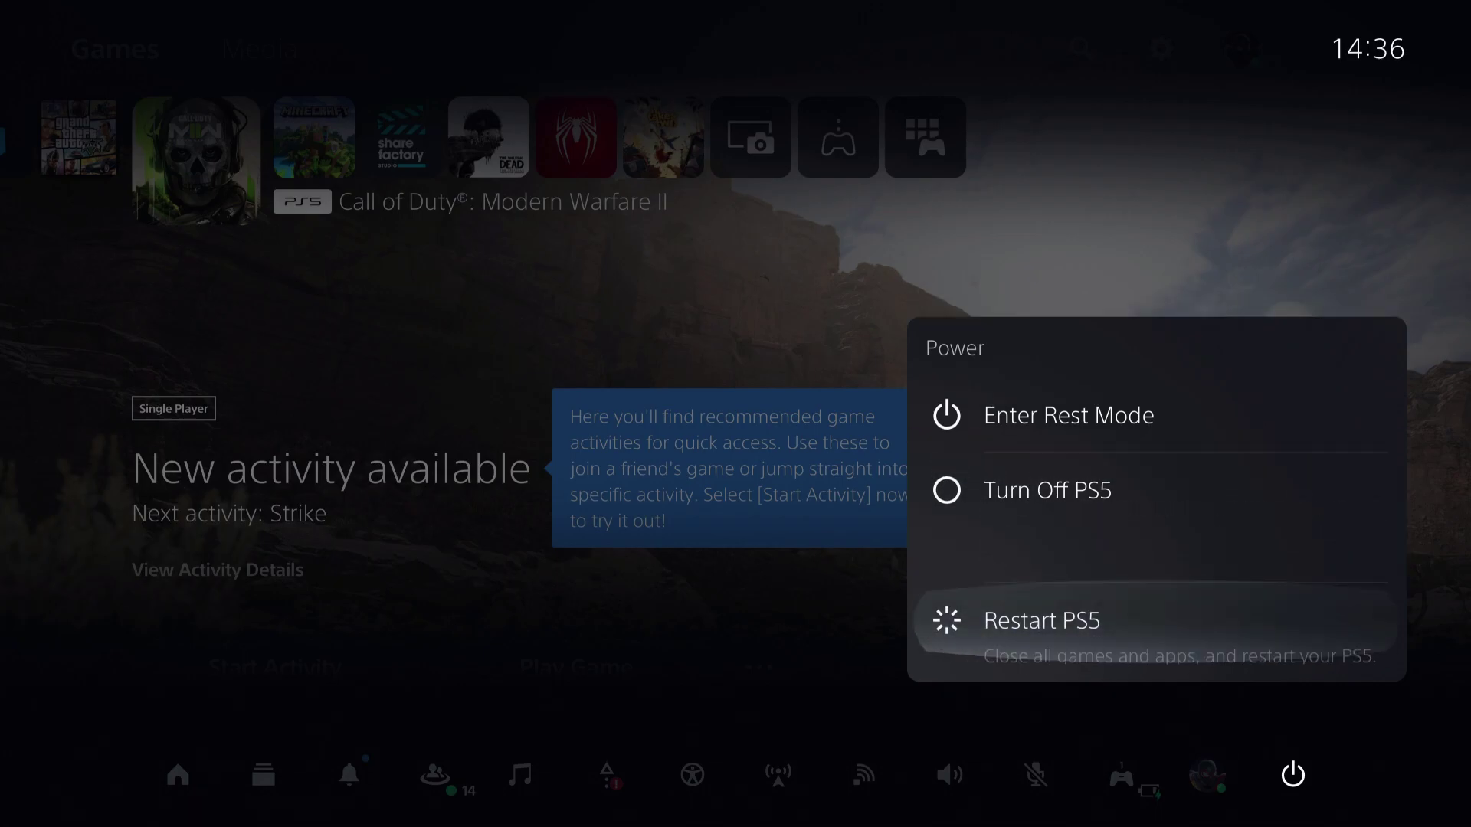
key("Escape")
key("Escape")
key("Left")
key("Left")
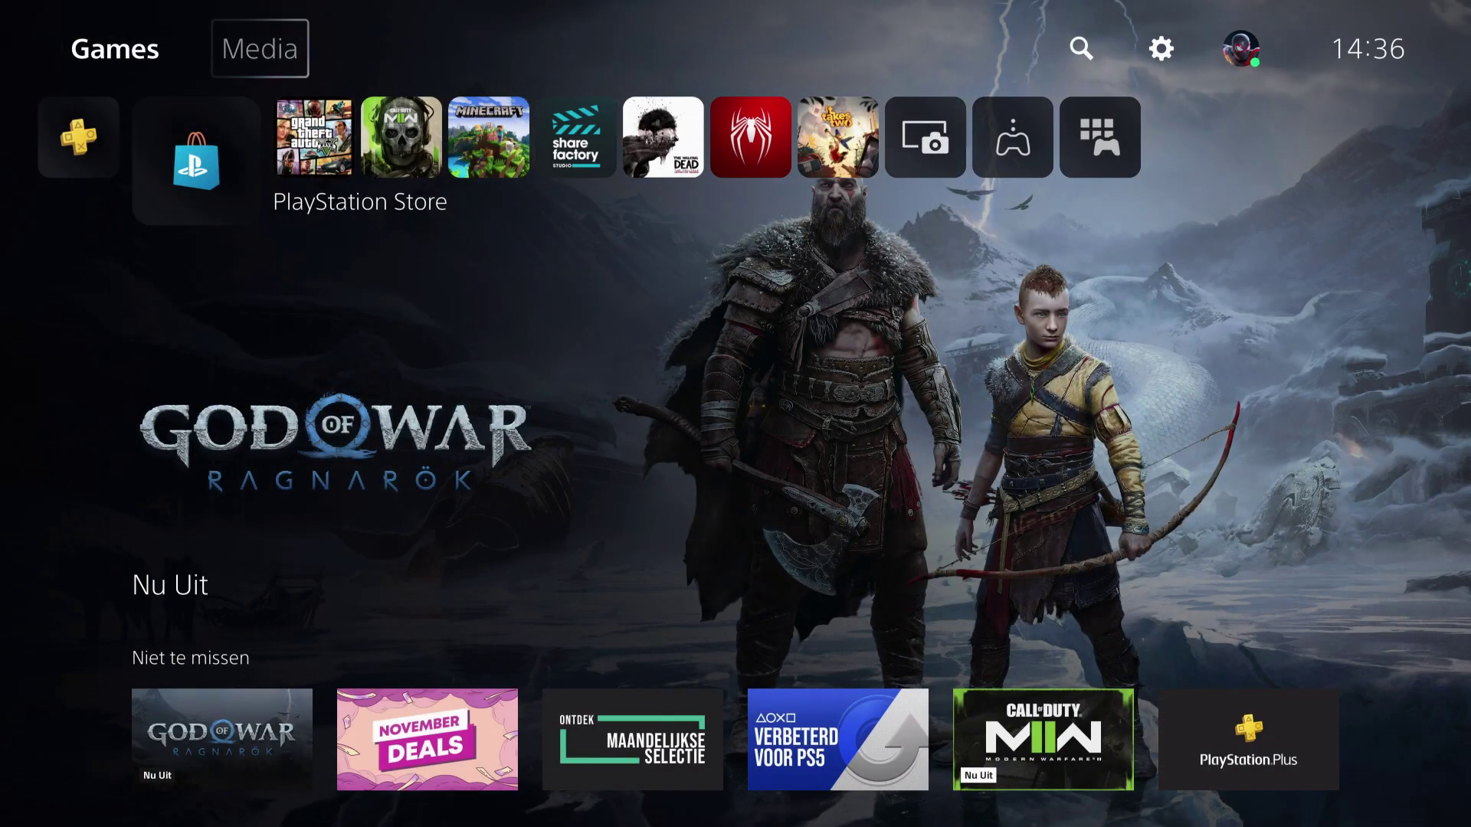
- Move along the games row to Game Library and open it
key("Right")
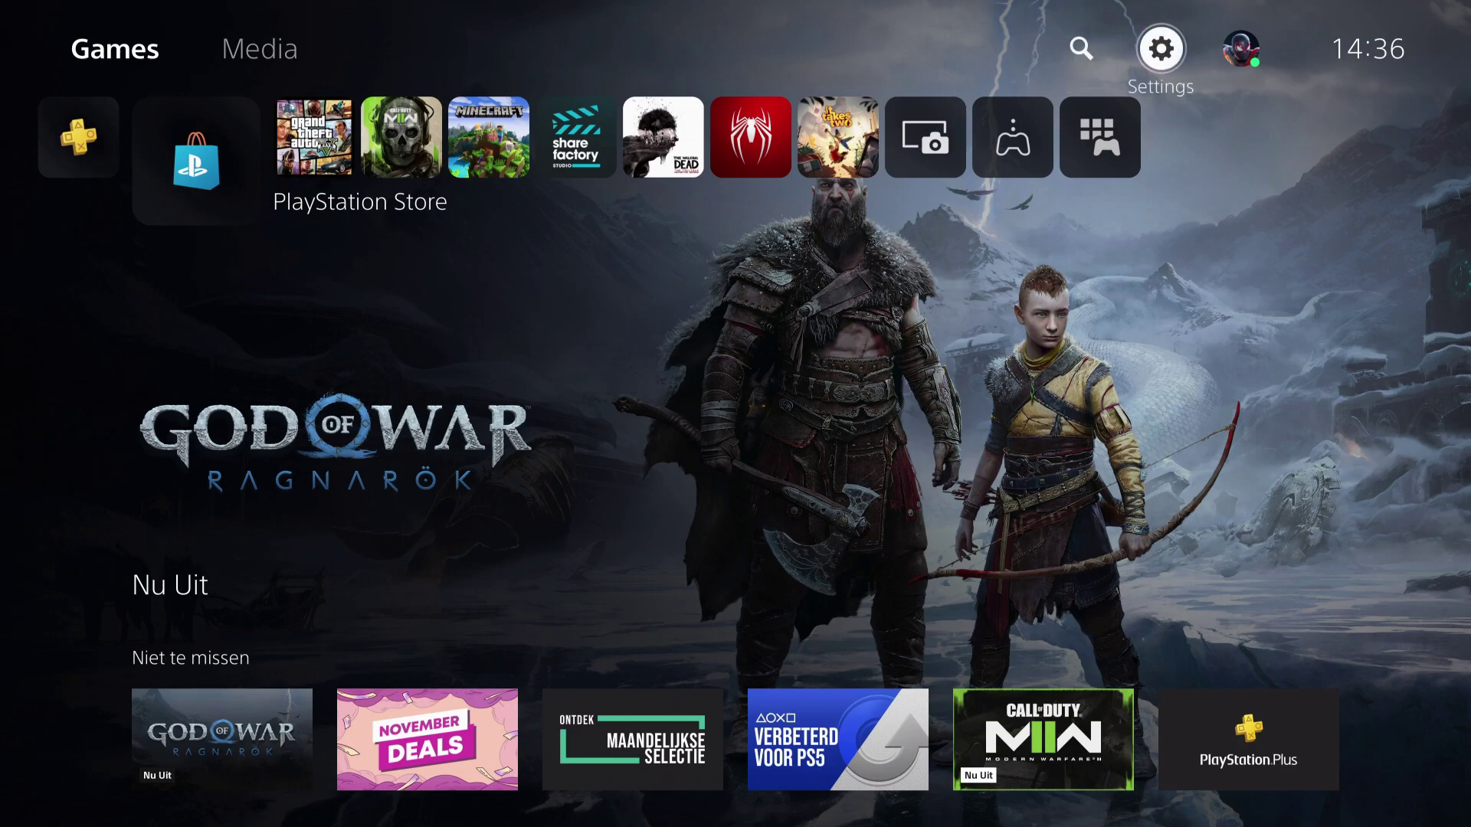
key("Down")
key("Right")
key("Right")
key("Right")
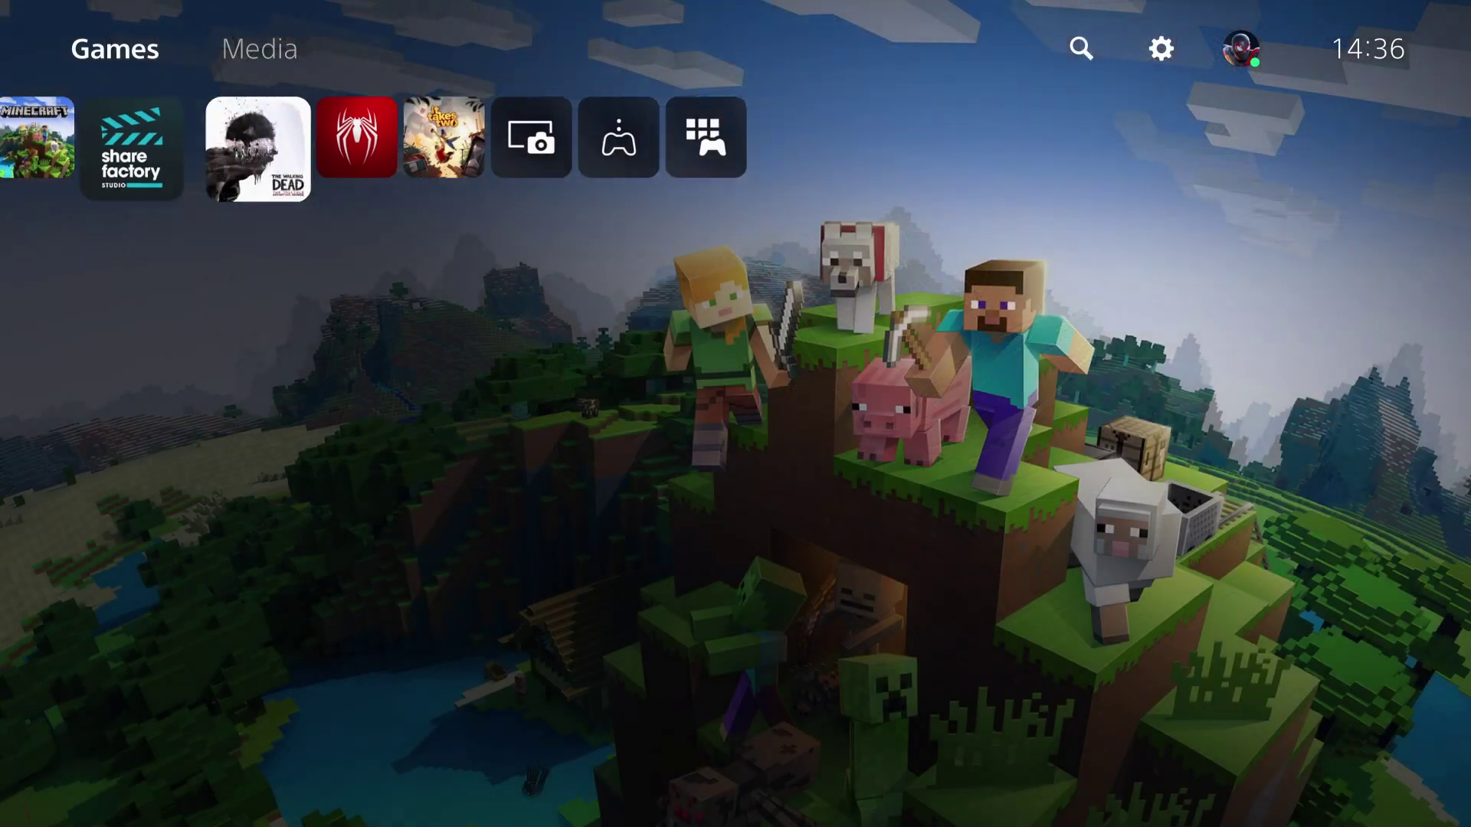
key("Right")
key("Right")
key("Right")
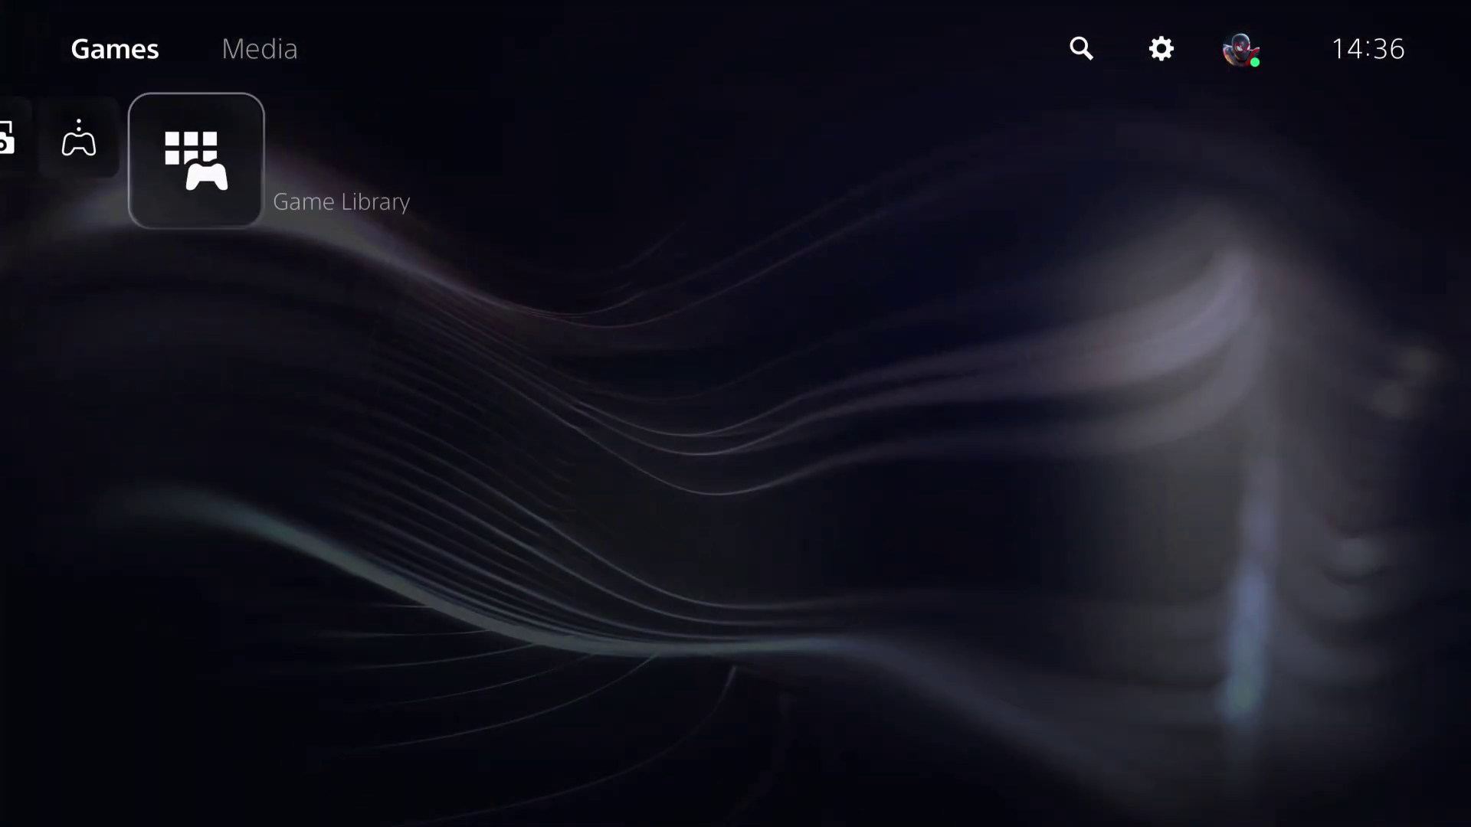
key("Return")
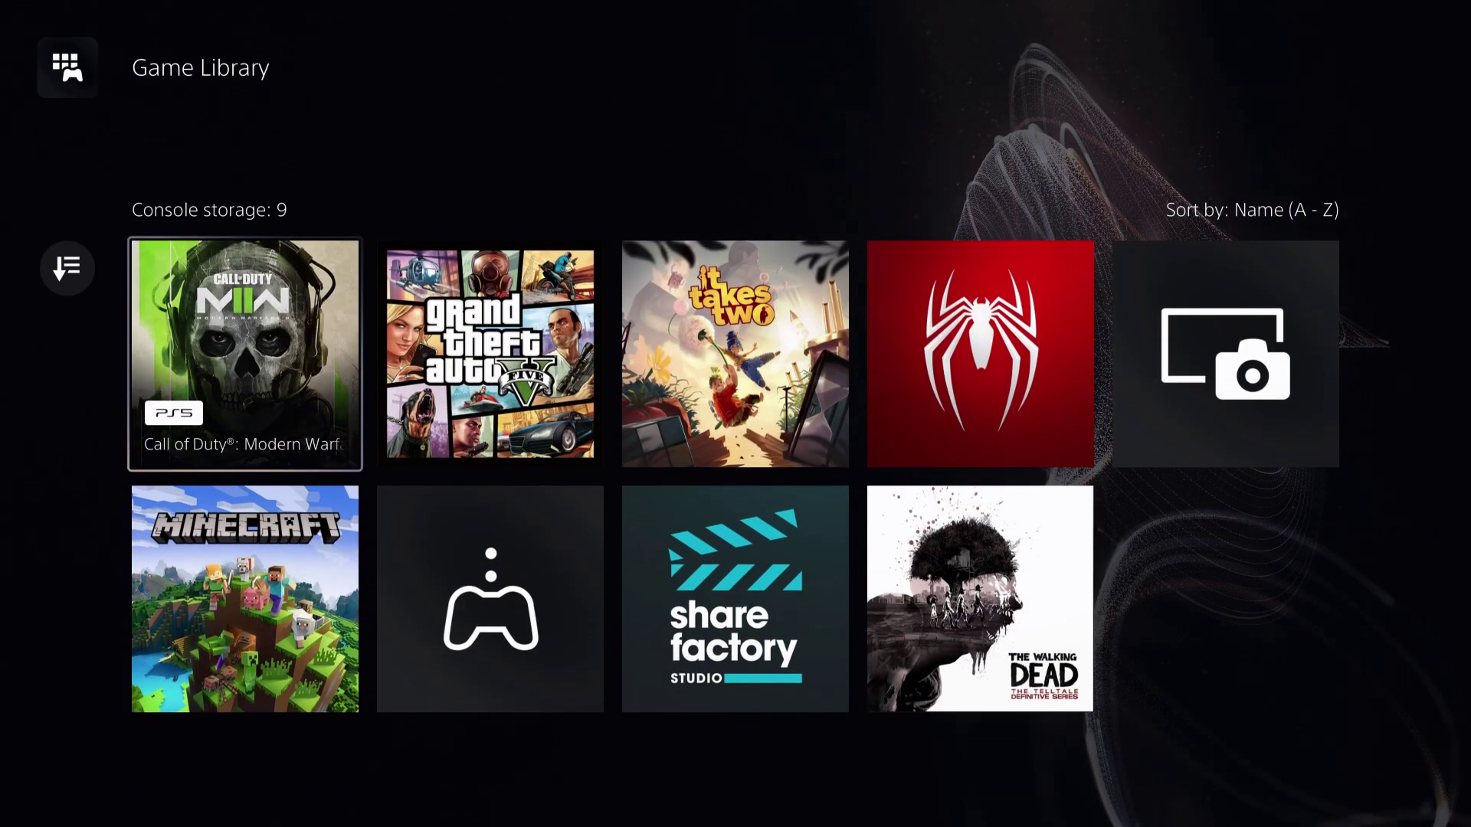
- Browse the 130-game Your Collection grid across GTA V, Minecraft and Share Factory Studio, then exit home
key("Up")
key("Right")
key("Down")
key("Down")
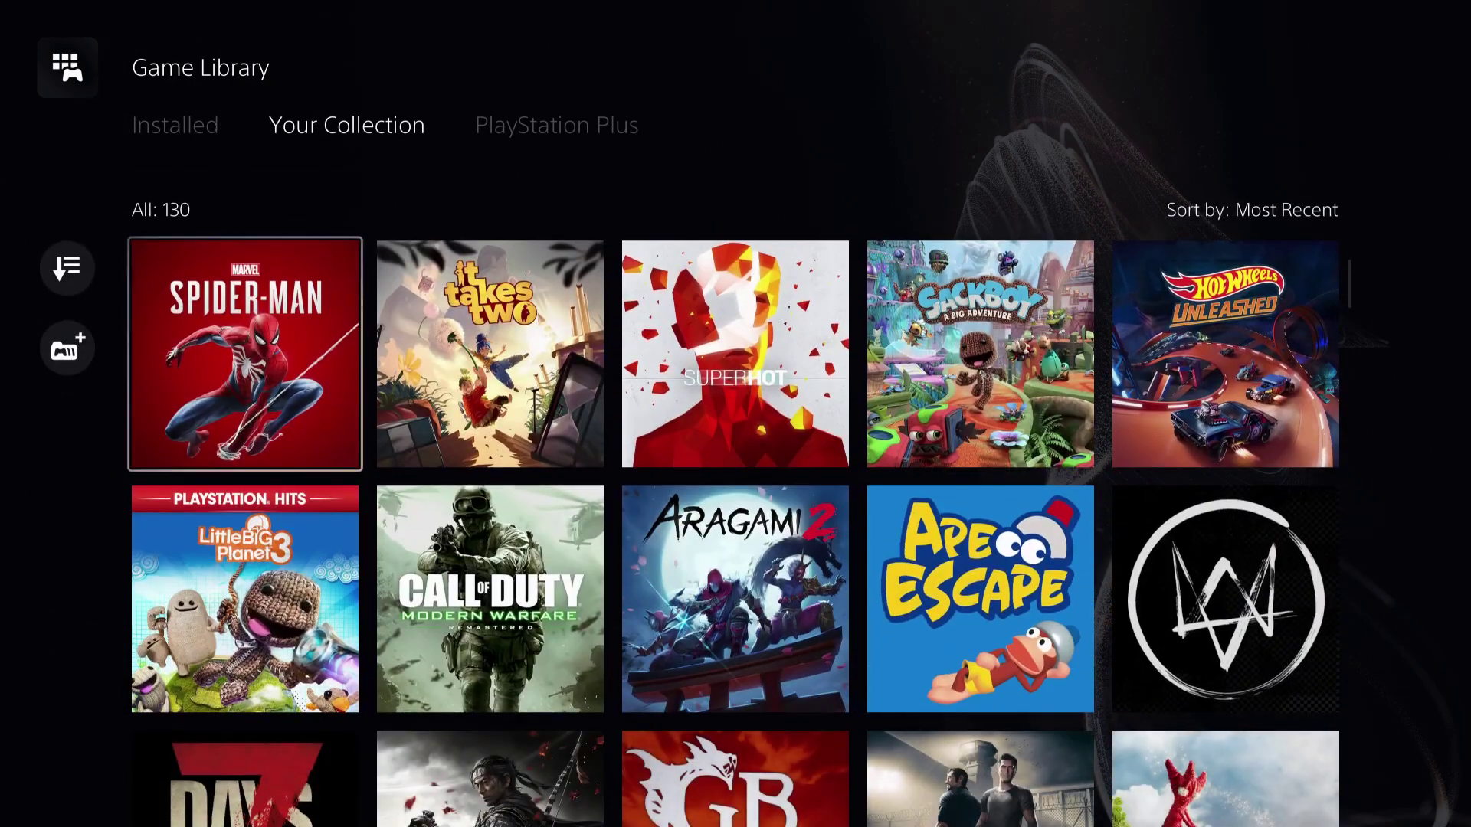
key("Right")
key("Right")
key("Up")
key("Down")
key("Left")
key("Down")
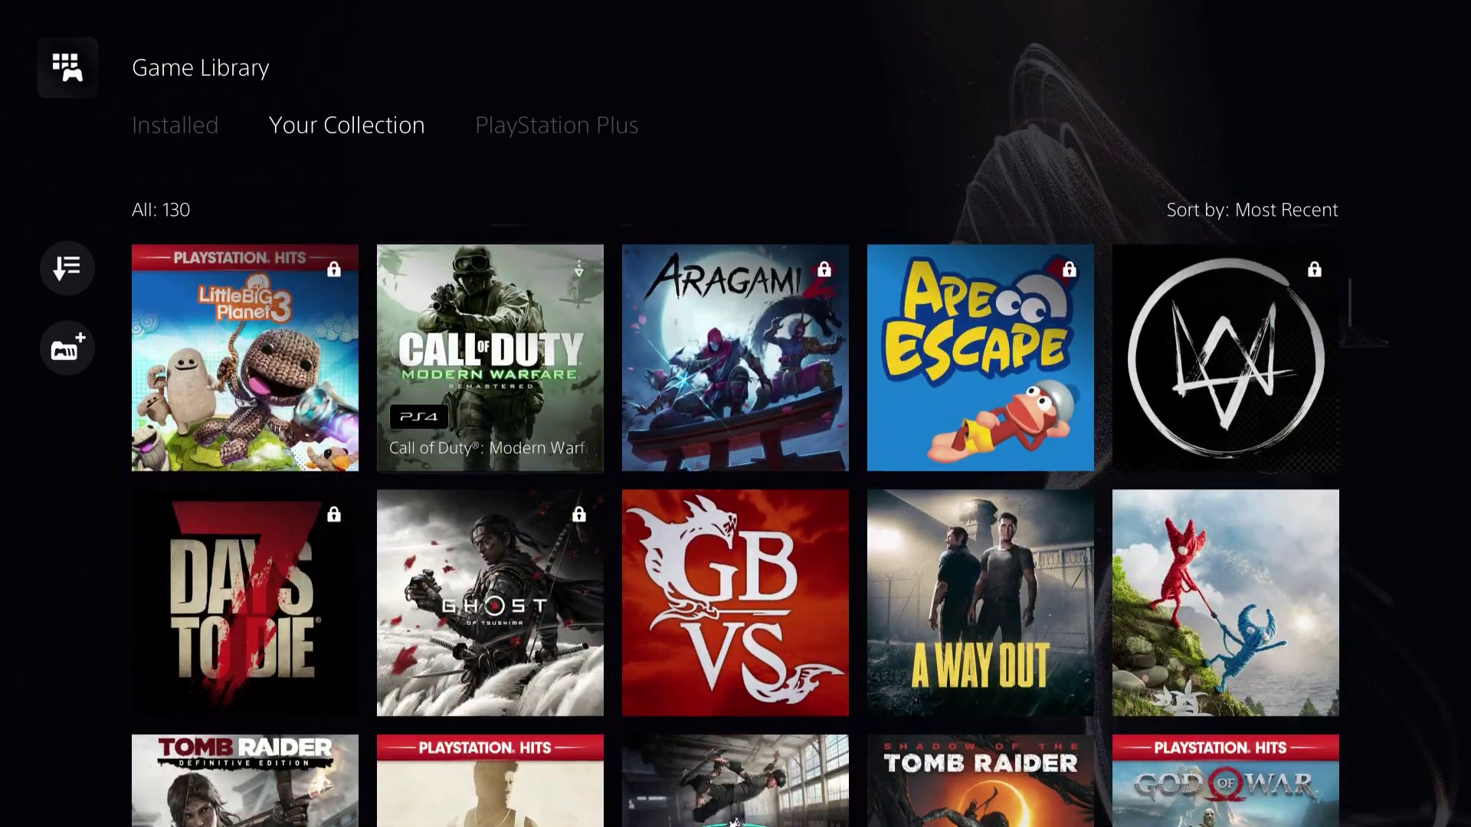
key("Up")
key("Up")
key("Left")
key("Right")
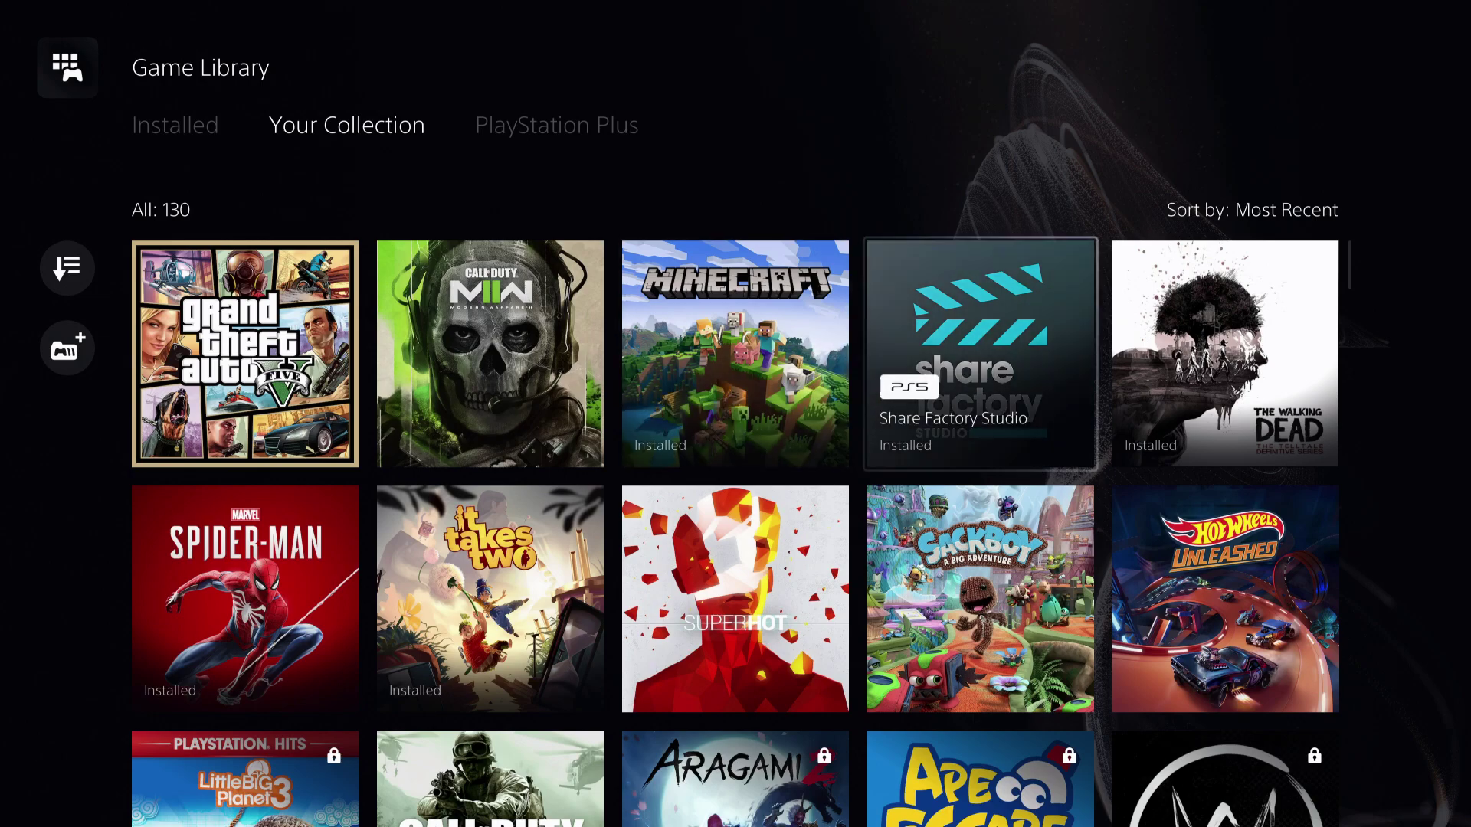
key("Left")
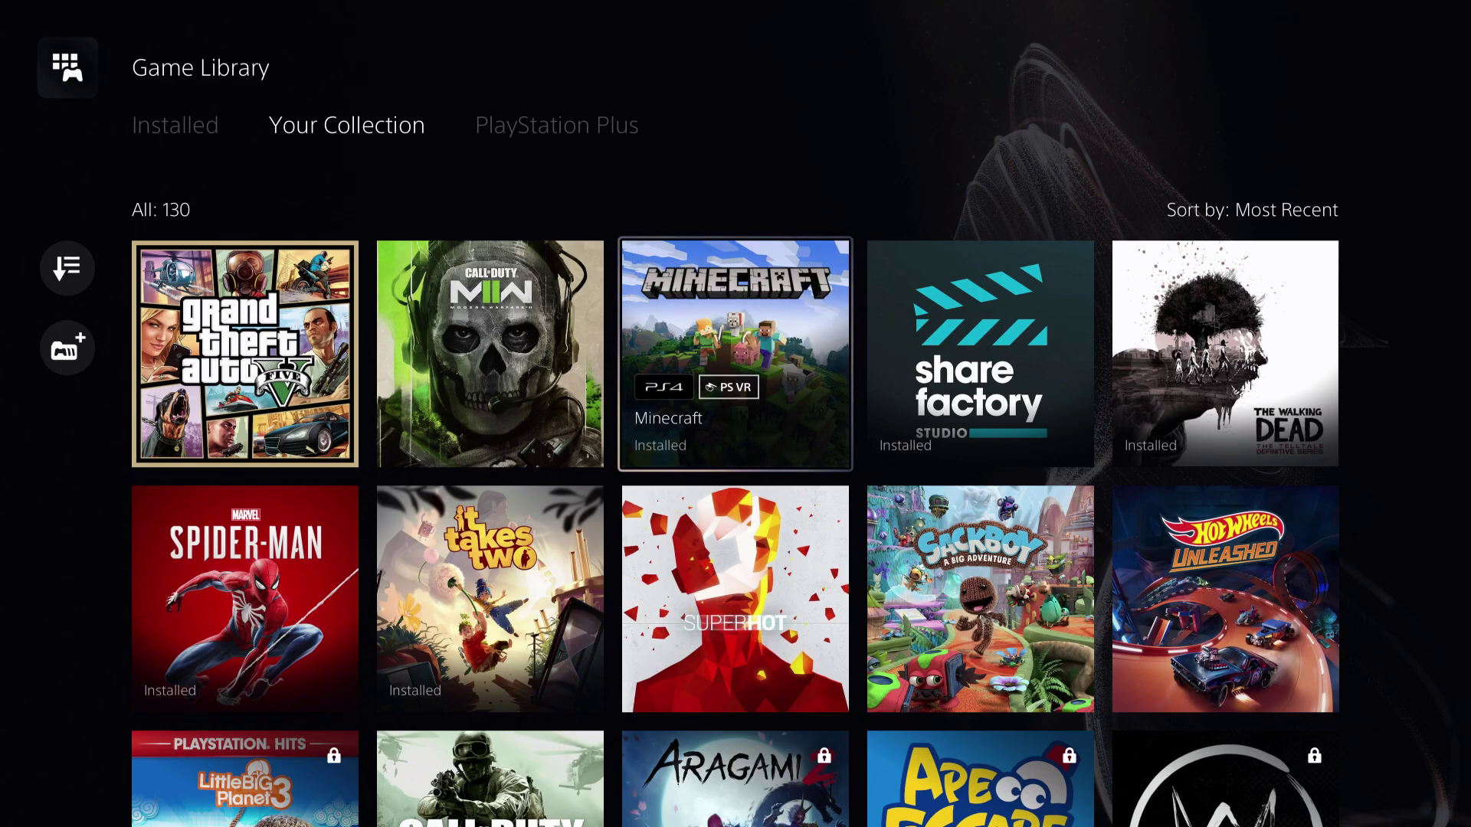
key("Up")
key("Escape")
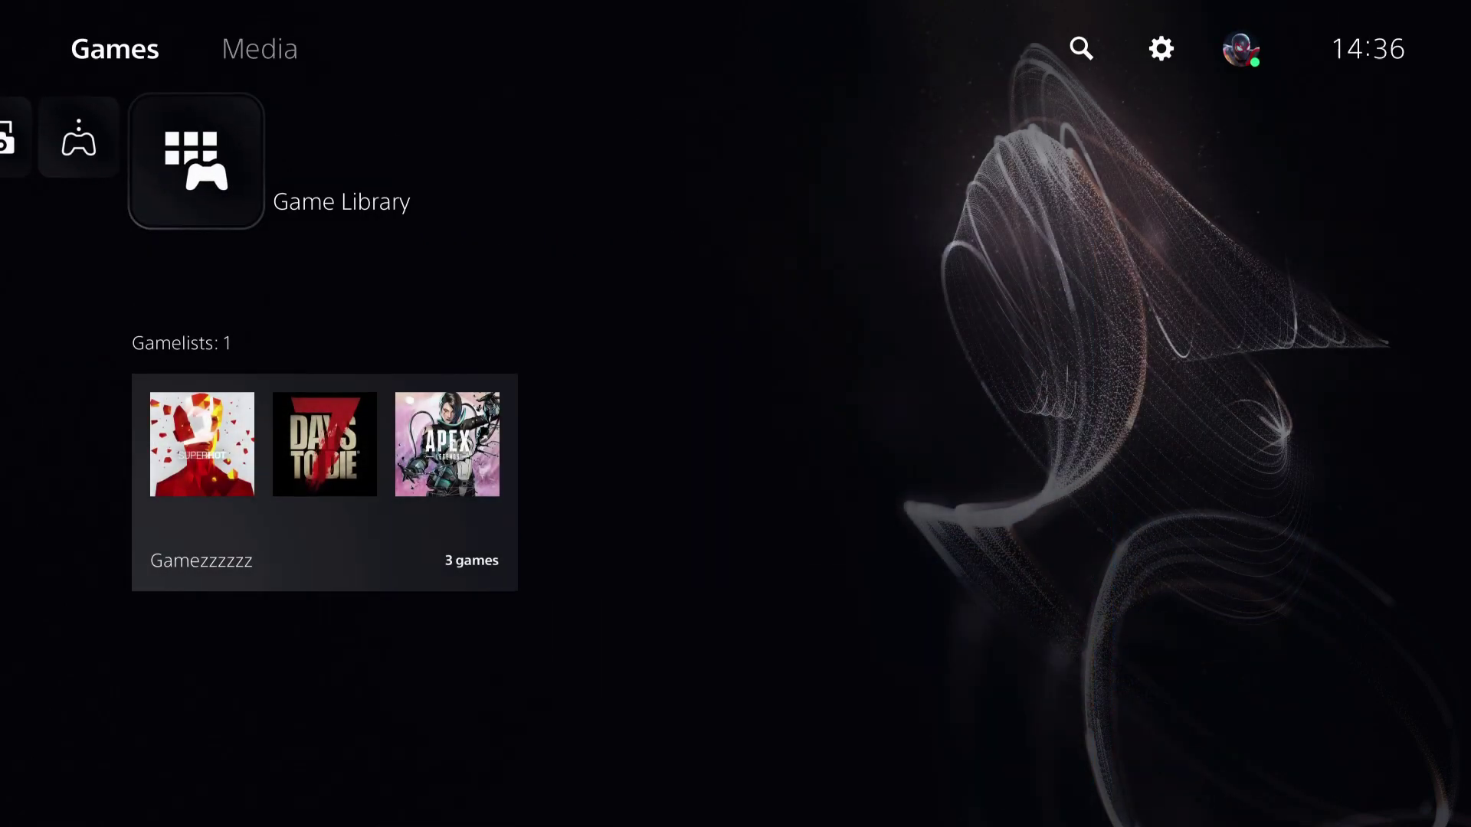
- Go to Settings > Users and Accounts > Other and reach Console Sharing and Offline Play
key("Right")
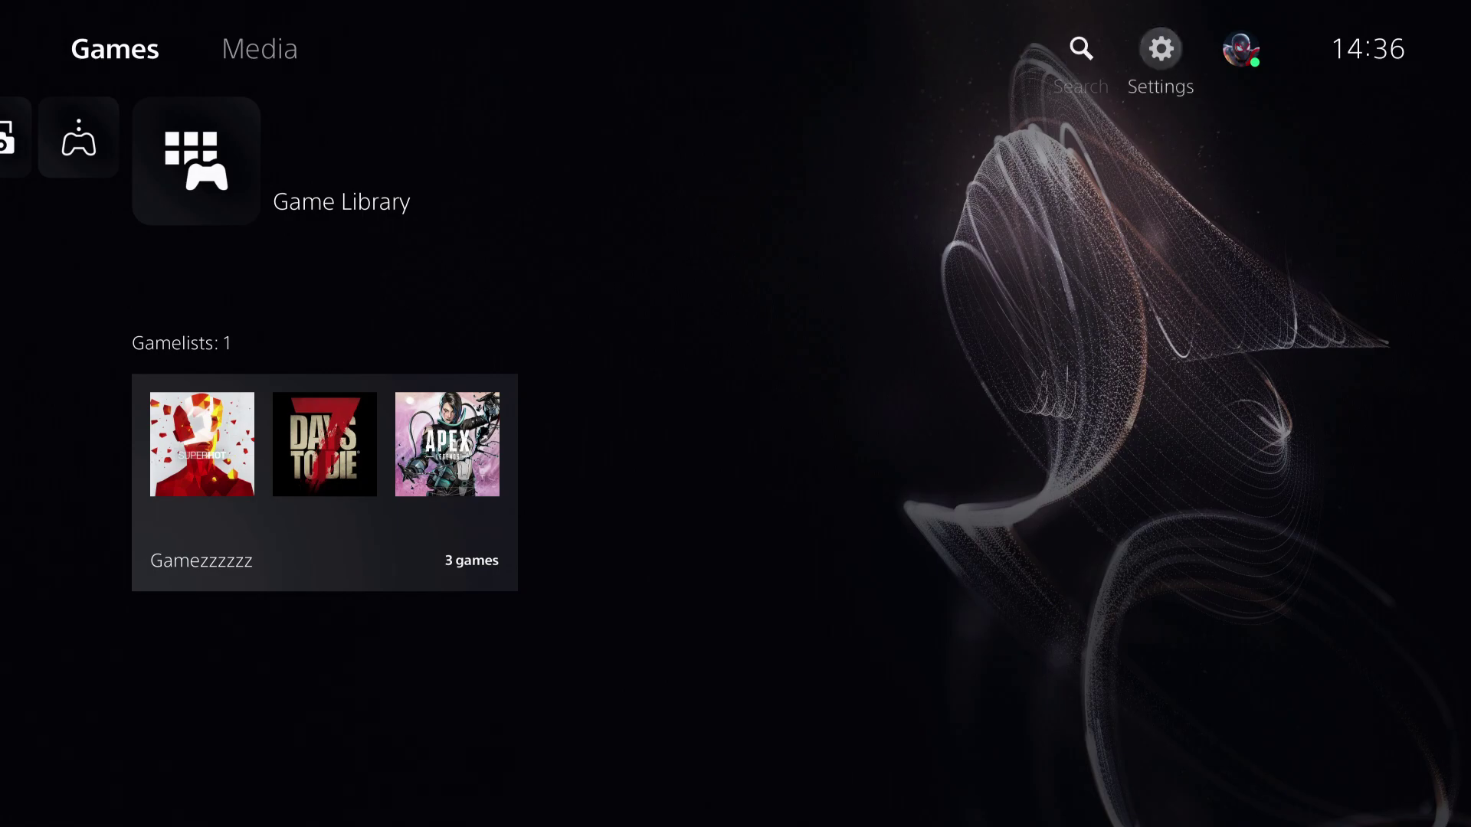
key("Down")
key("Left")
key("Left")
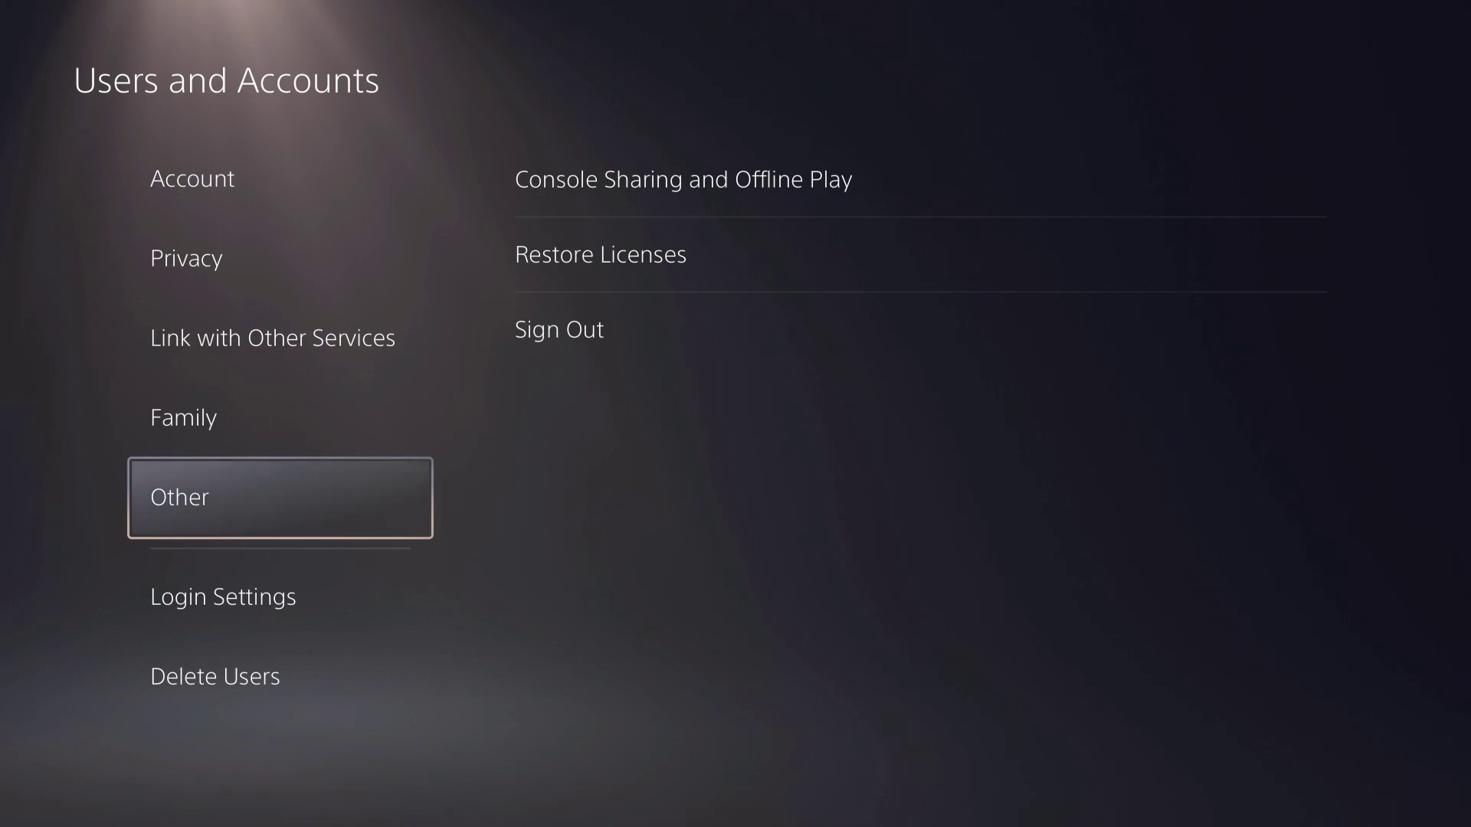
key("Right")
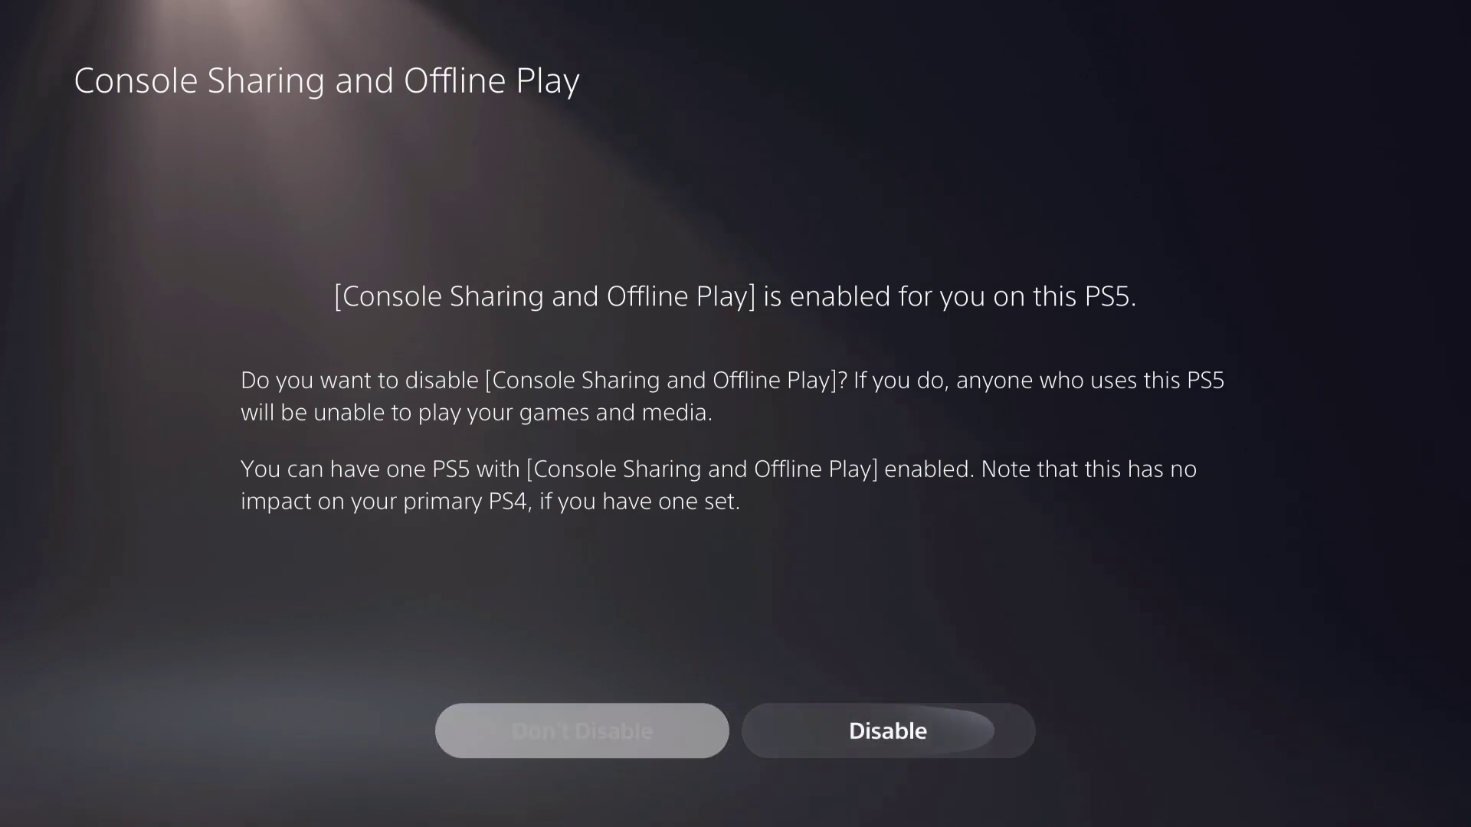
- Confirm Console Sharing and Offline Play is enabled and leave without choosing Disable
key("Right")
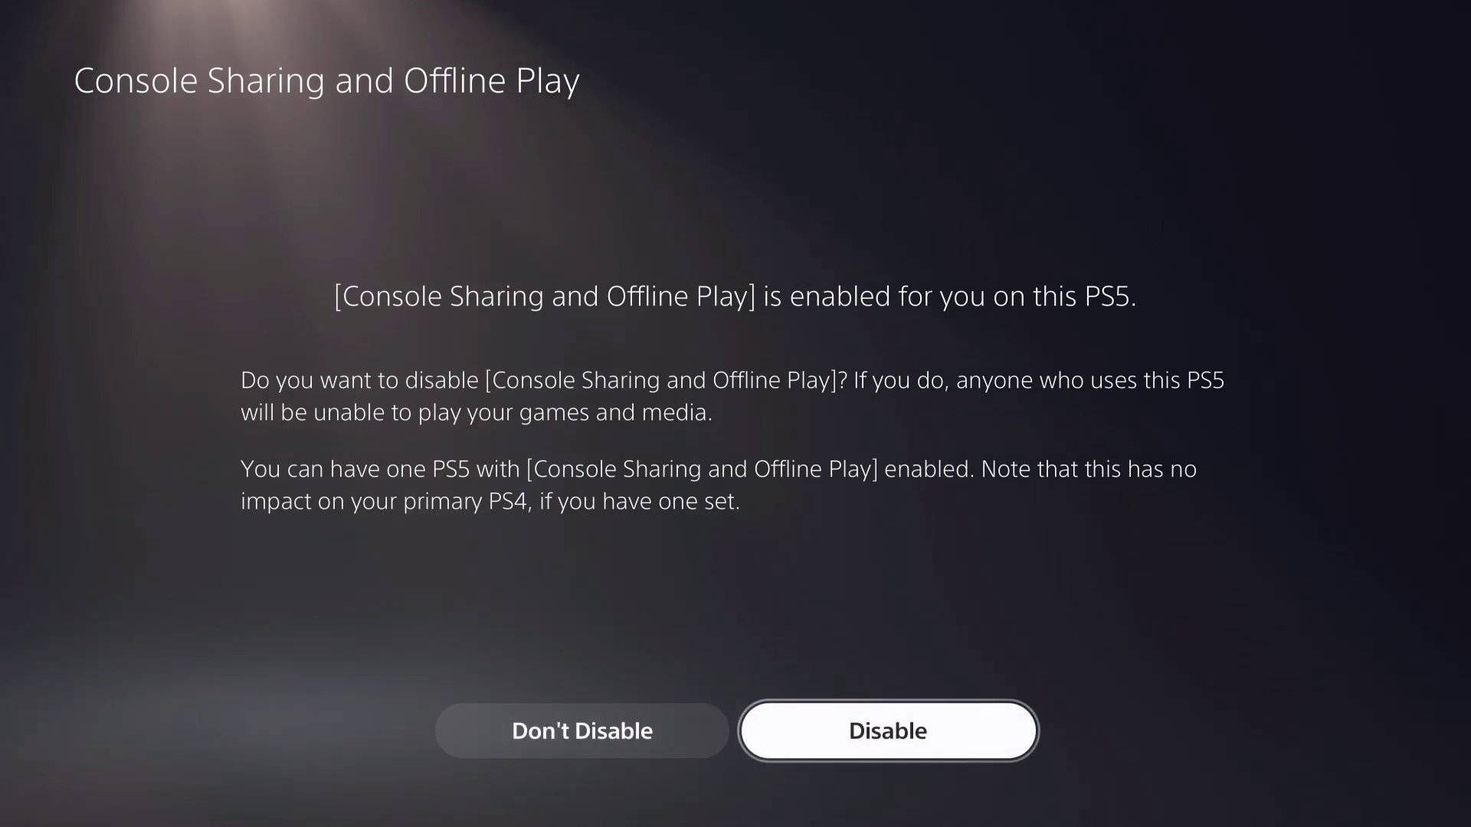
key("Left")
key("Right")
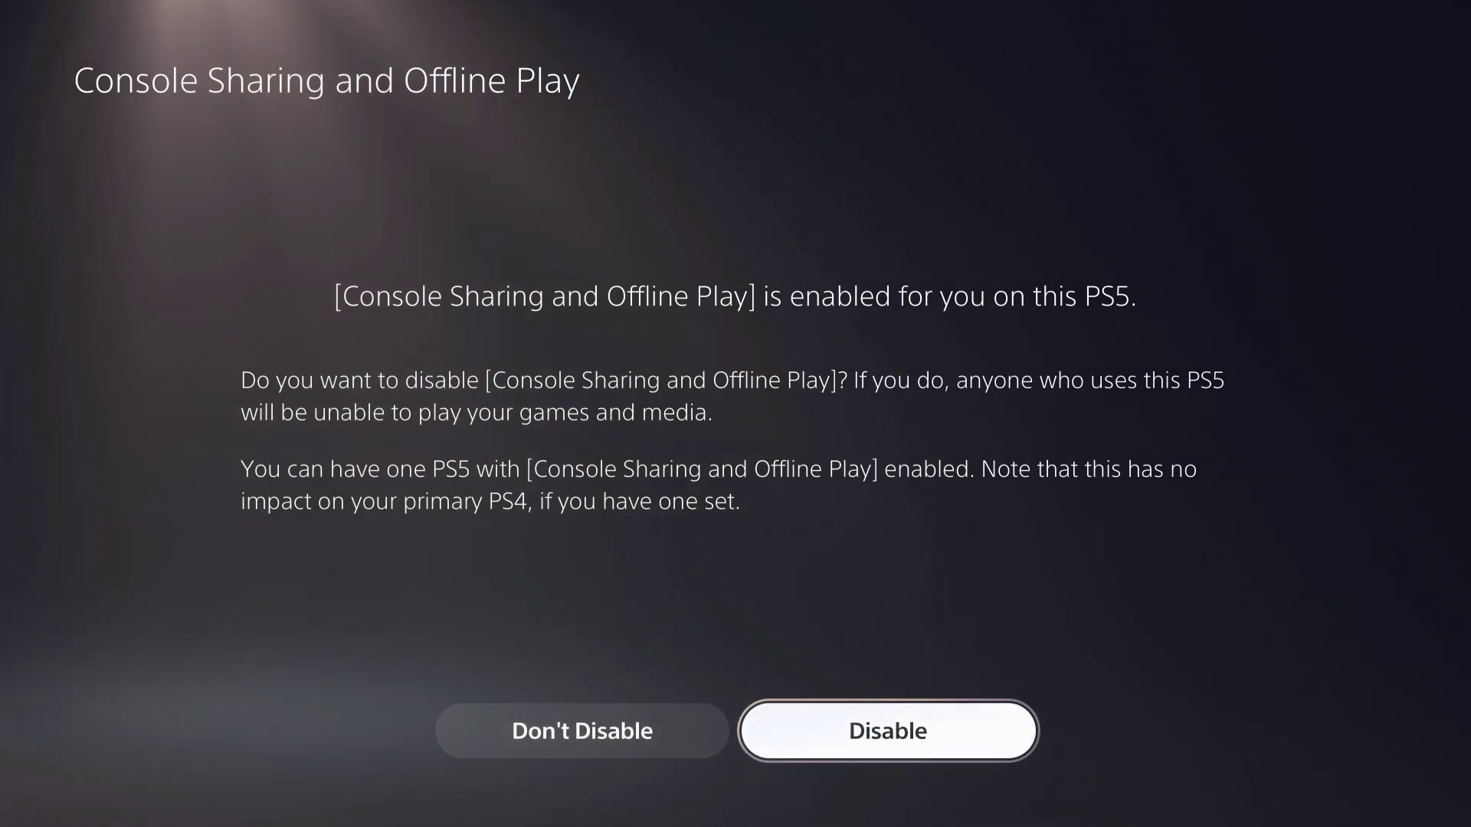
key("Escape")
key("Down")
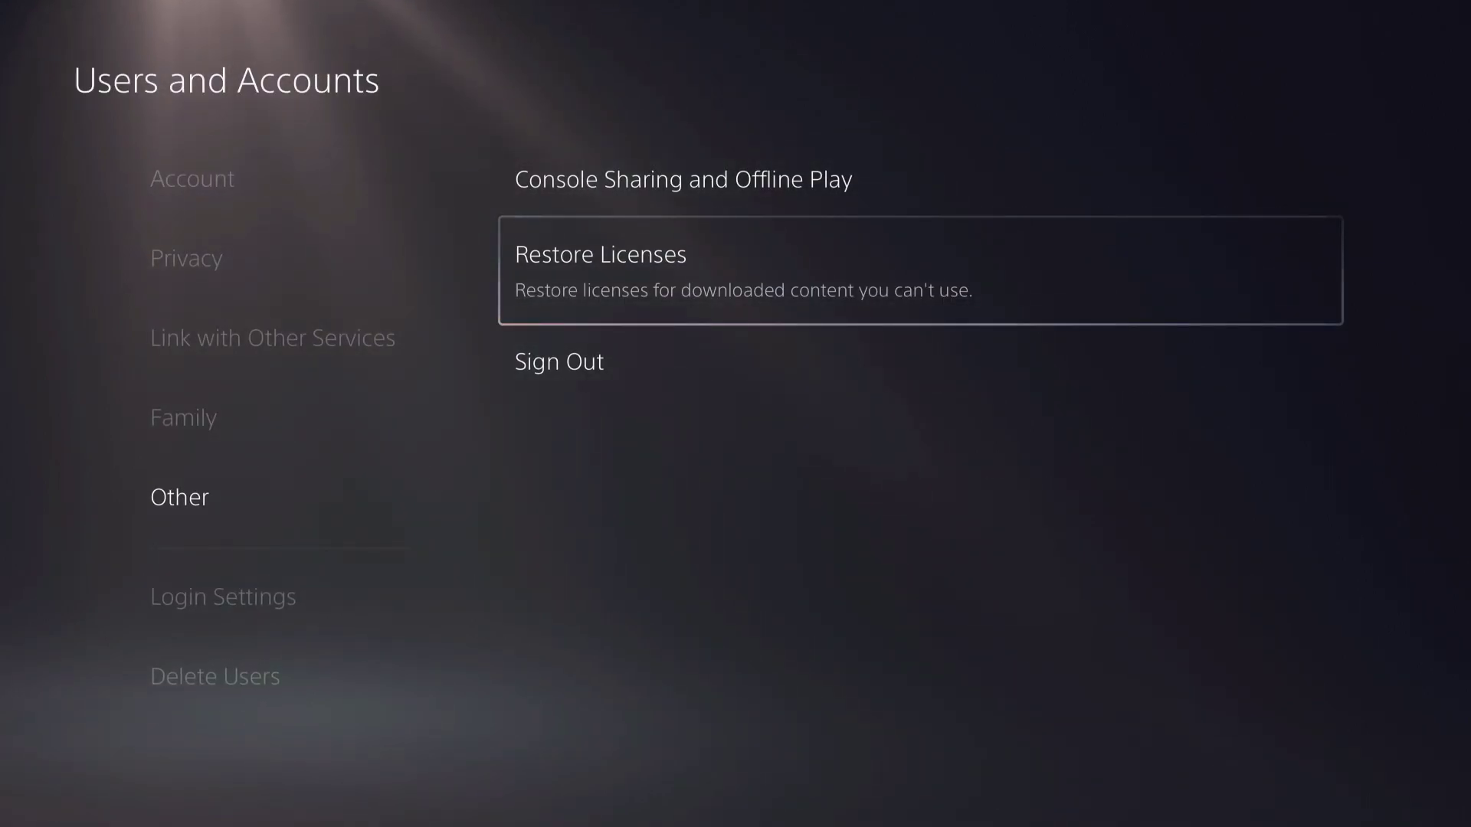
- Open Restore Licenses, leave without restoring, and back out to the main Settings list
key("Return")
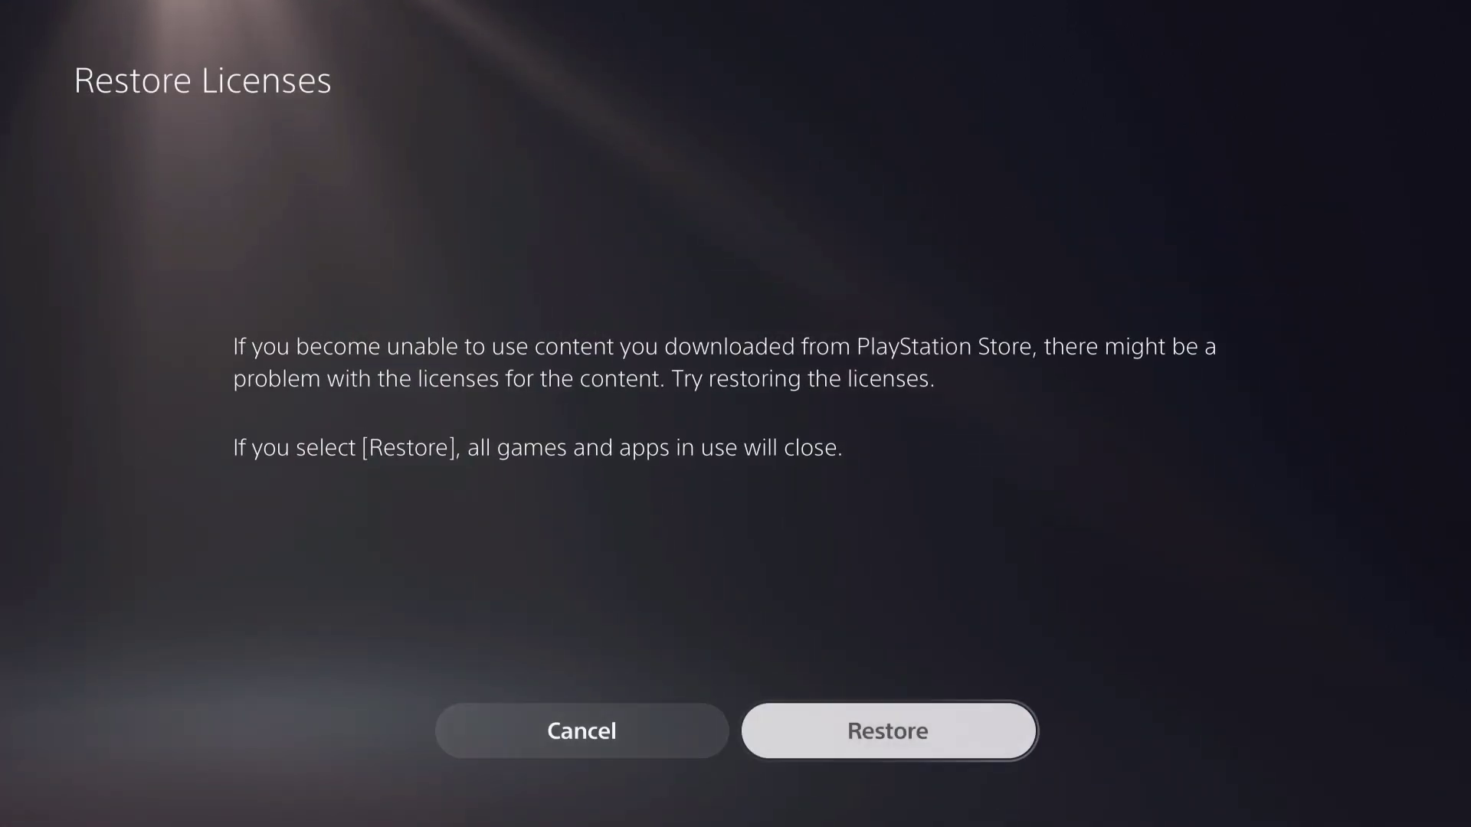
key("Escape")
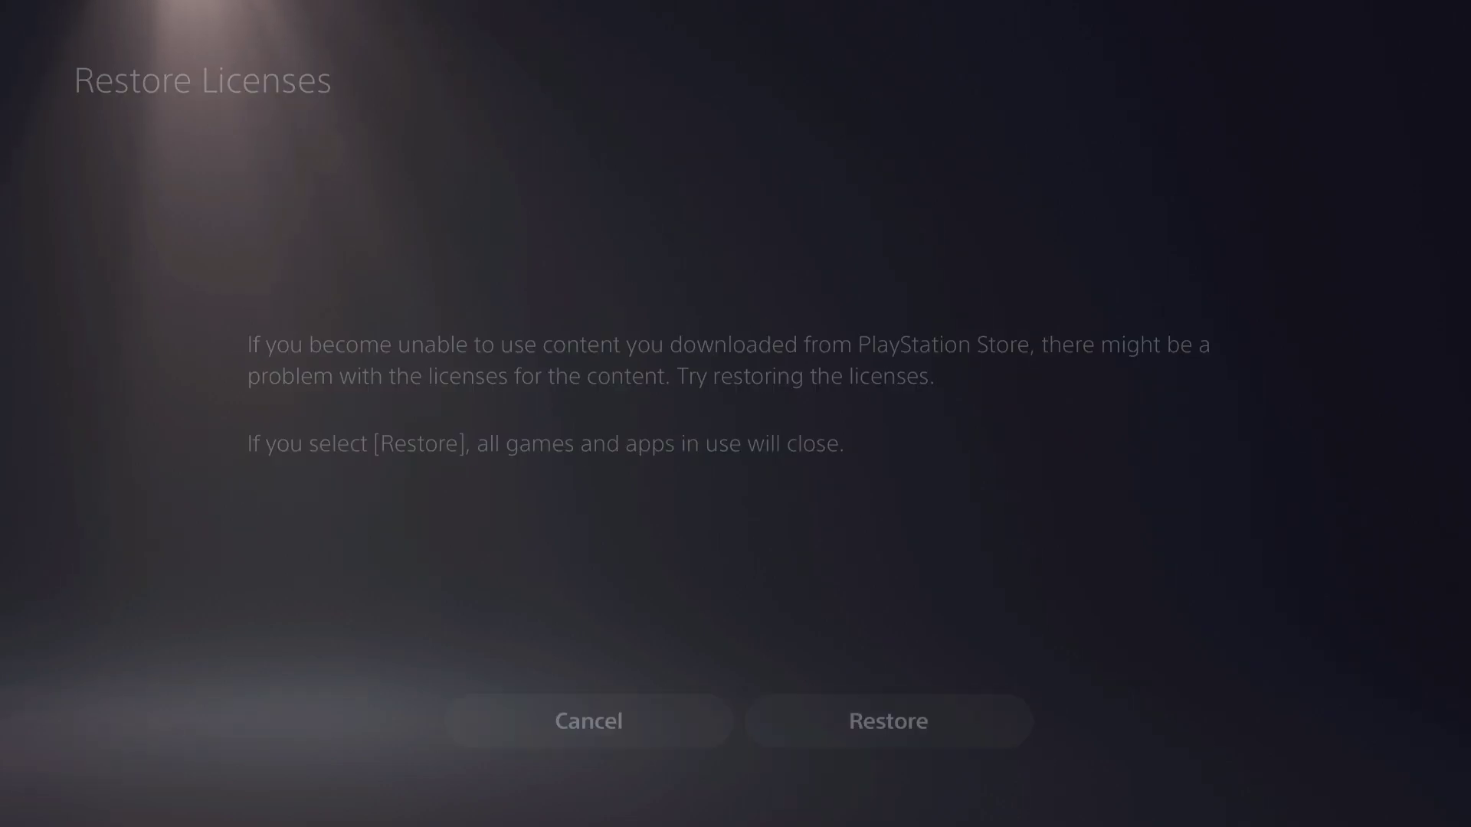
key("Up")
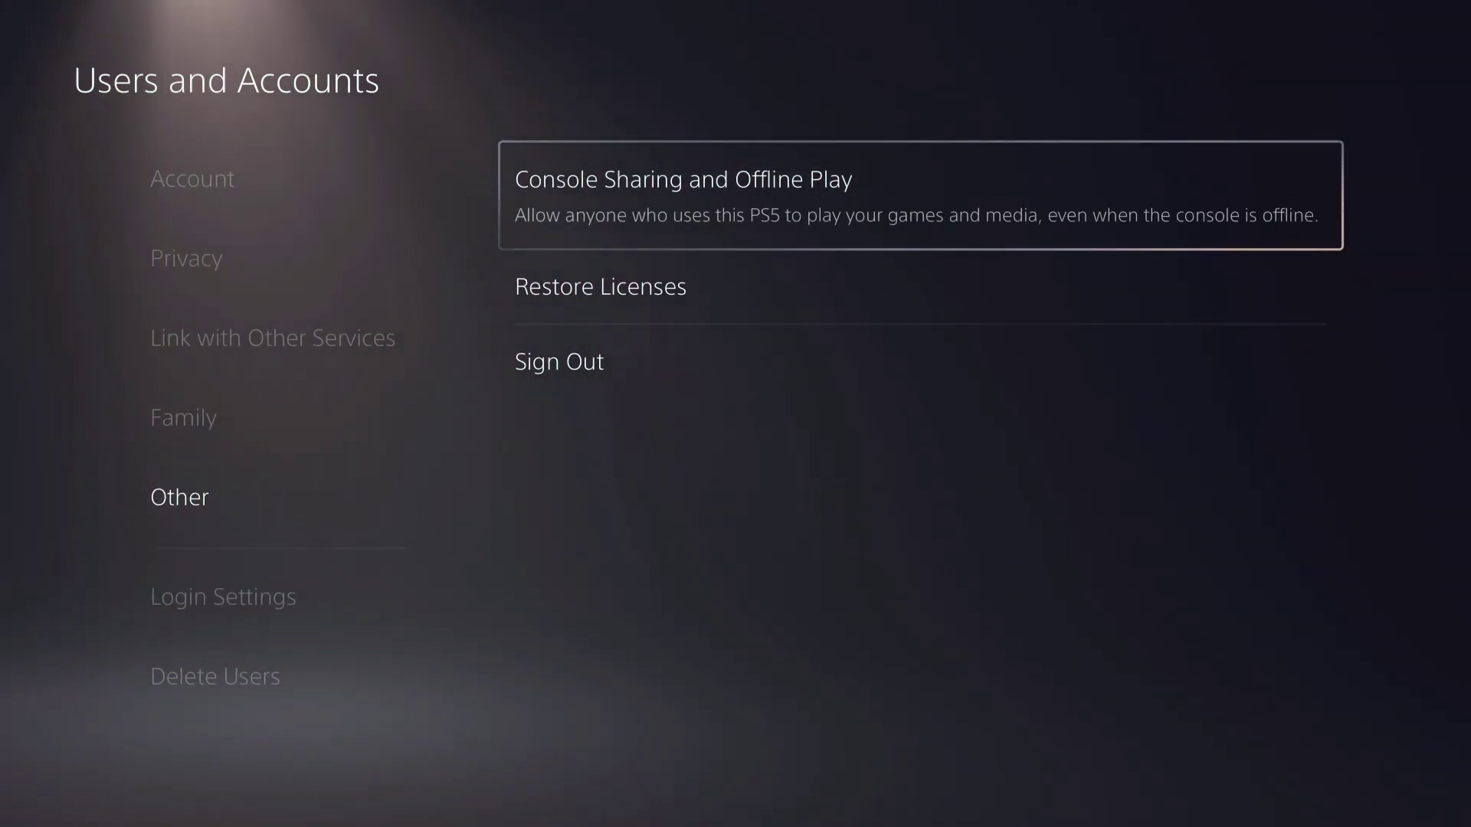
key("Down")
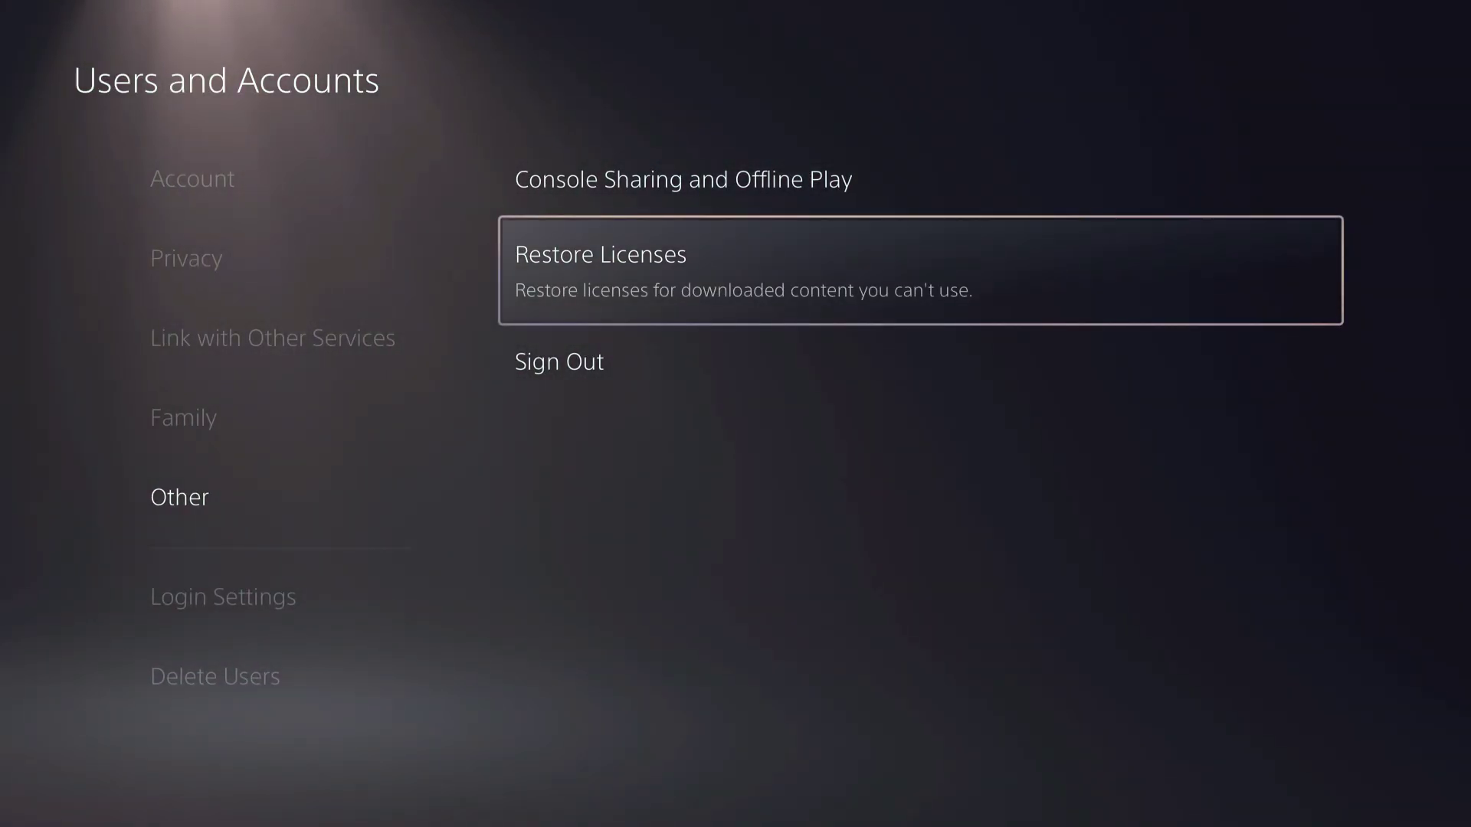
key("Escape")
key("Escape")
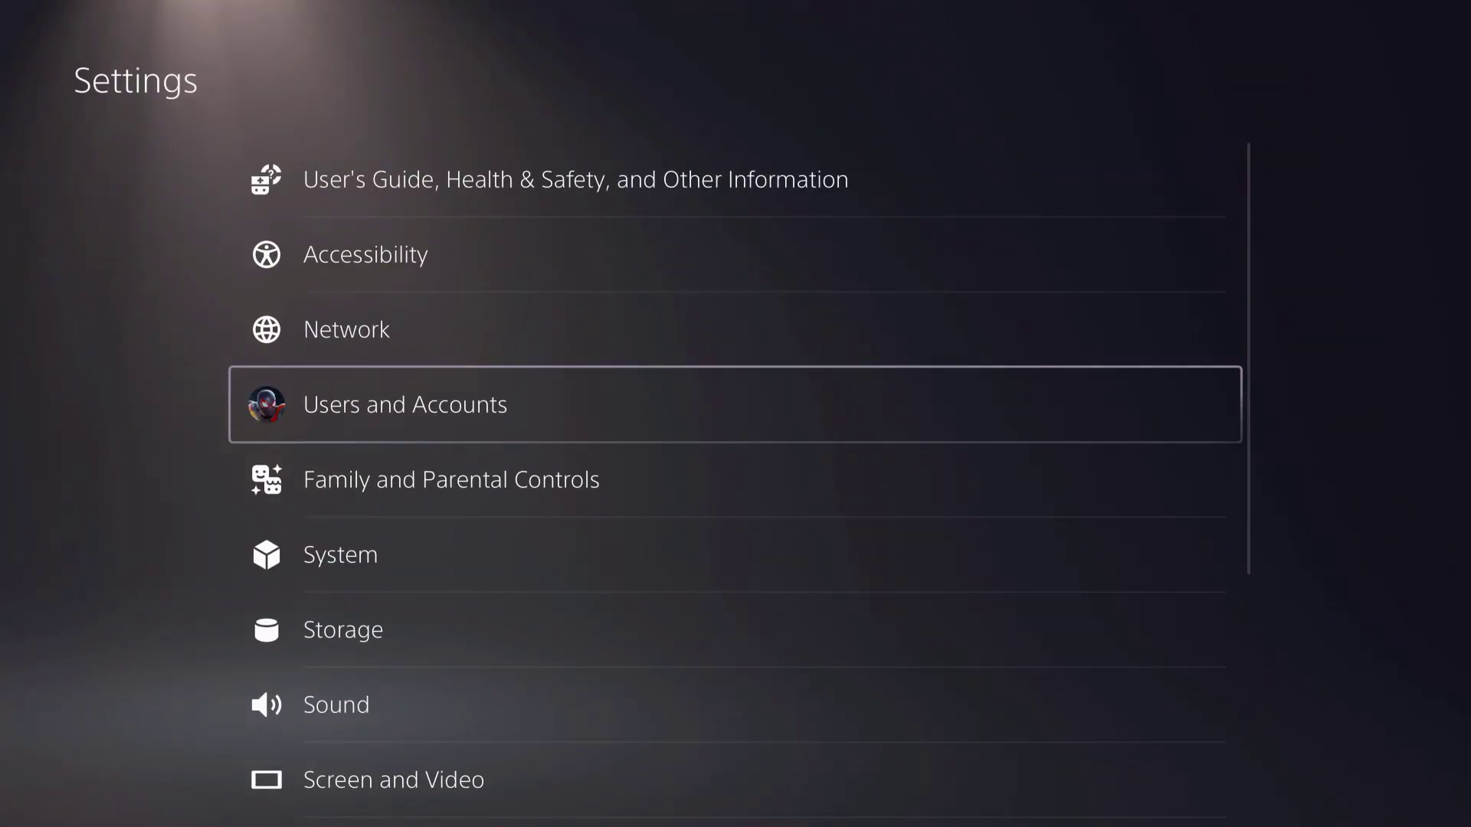
key("Escape")
key("Escape")
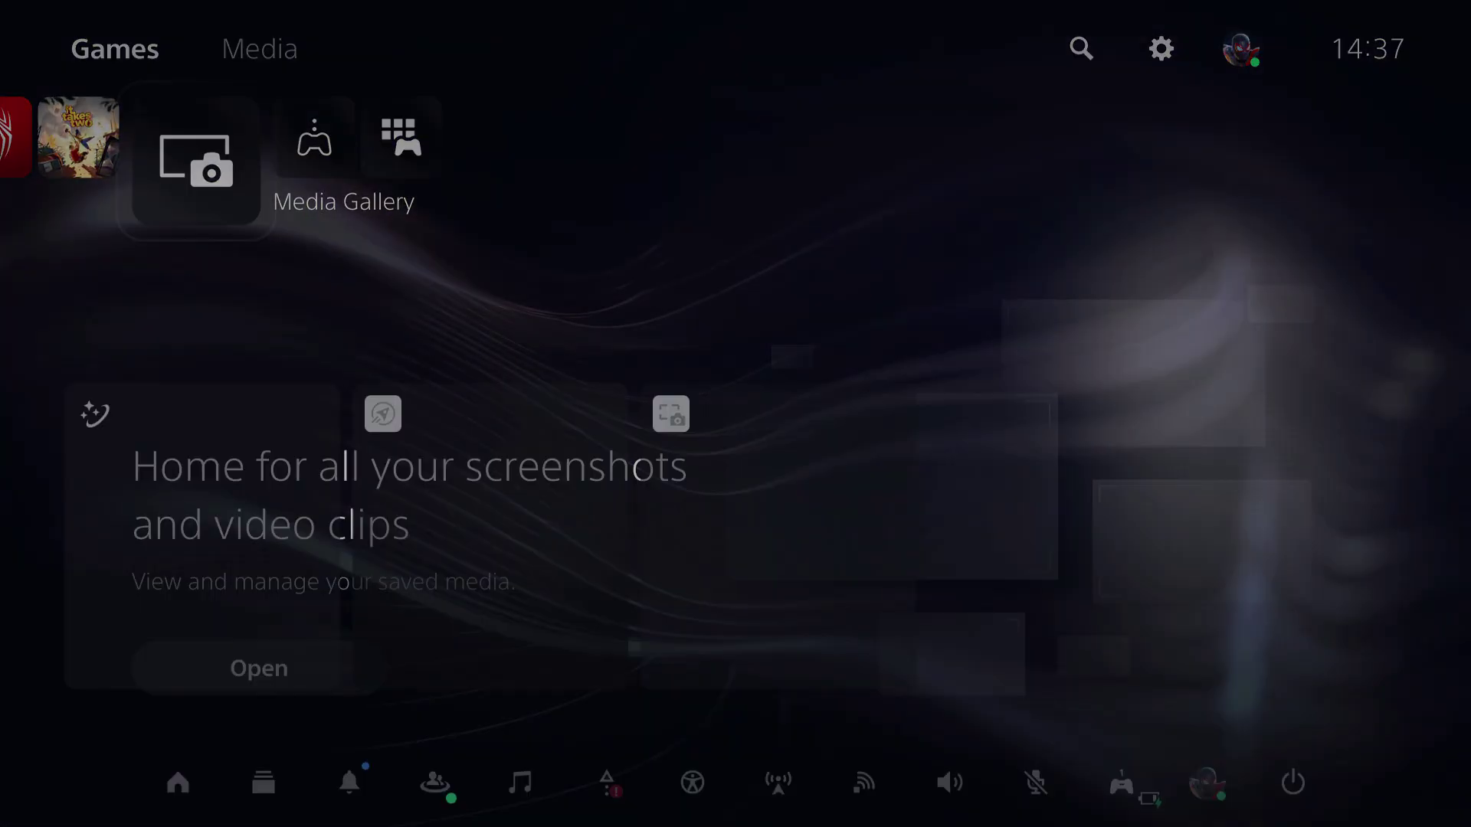
- Choose Switch User from the avatar's profile menu and select the second user profile
key("Return")
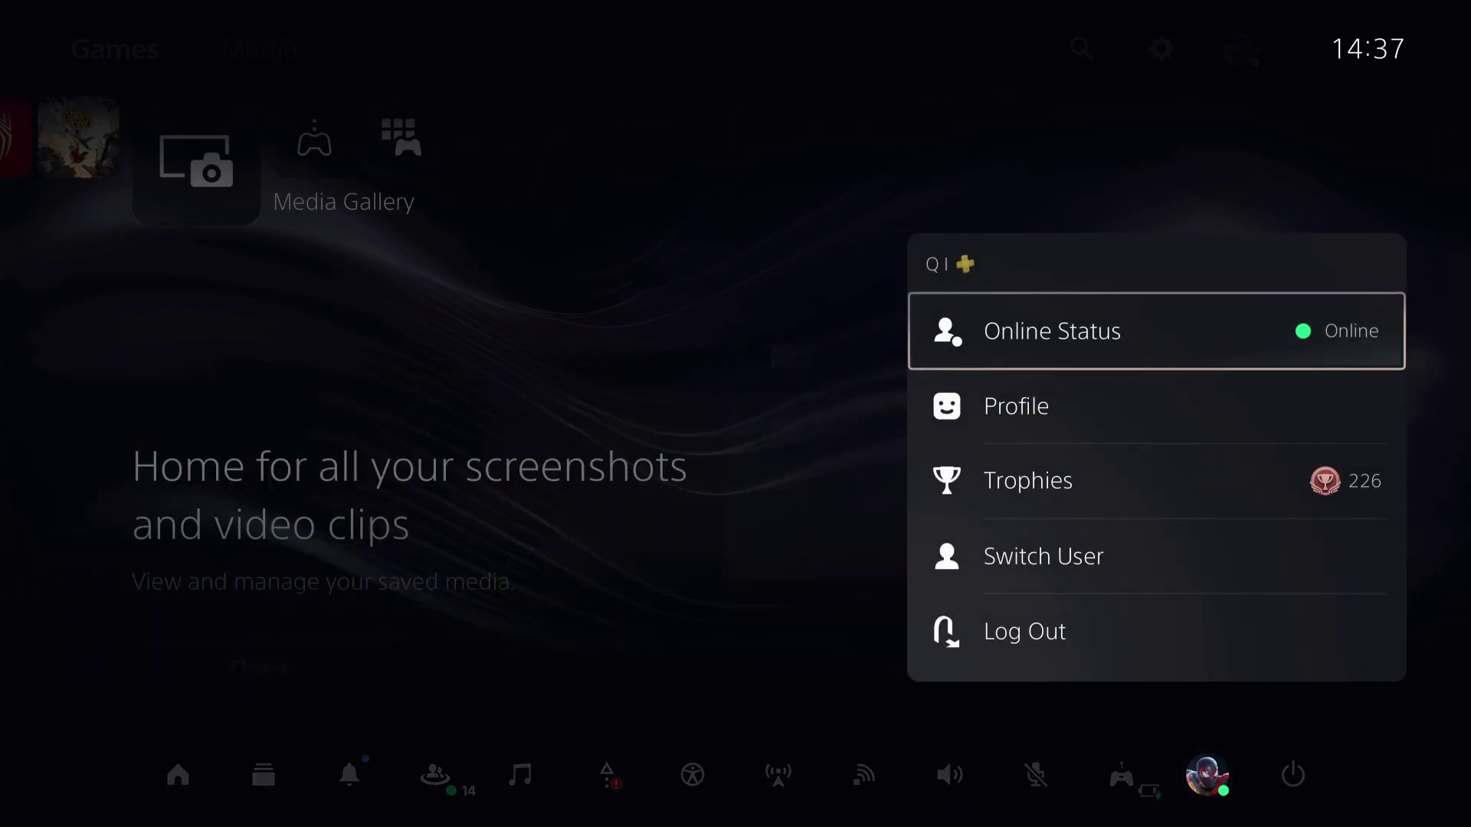
key("Down")
key("Down")
key("Down")
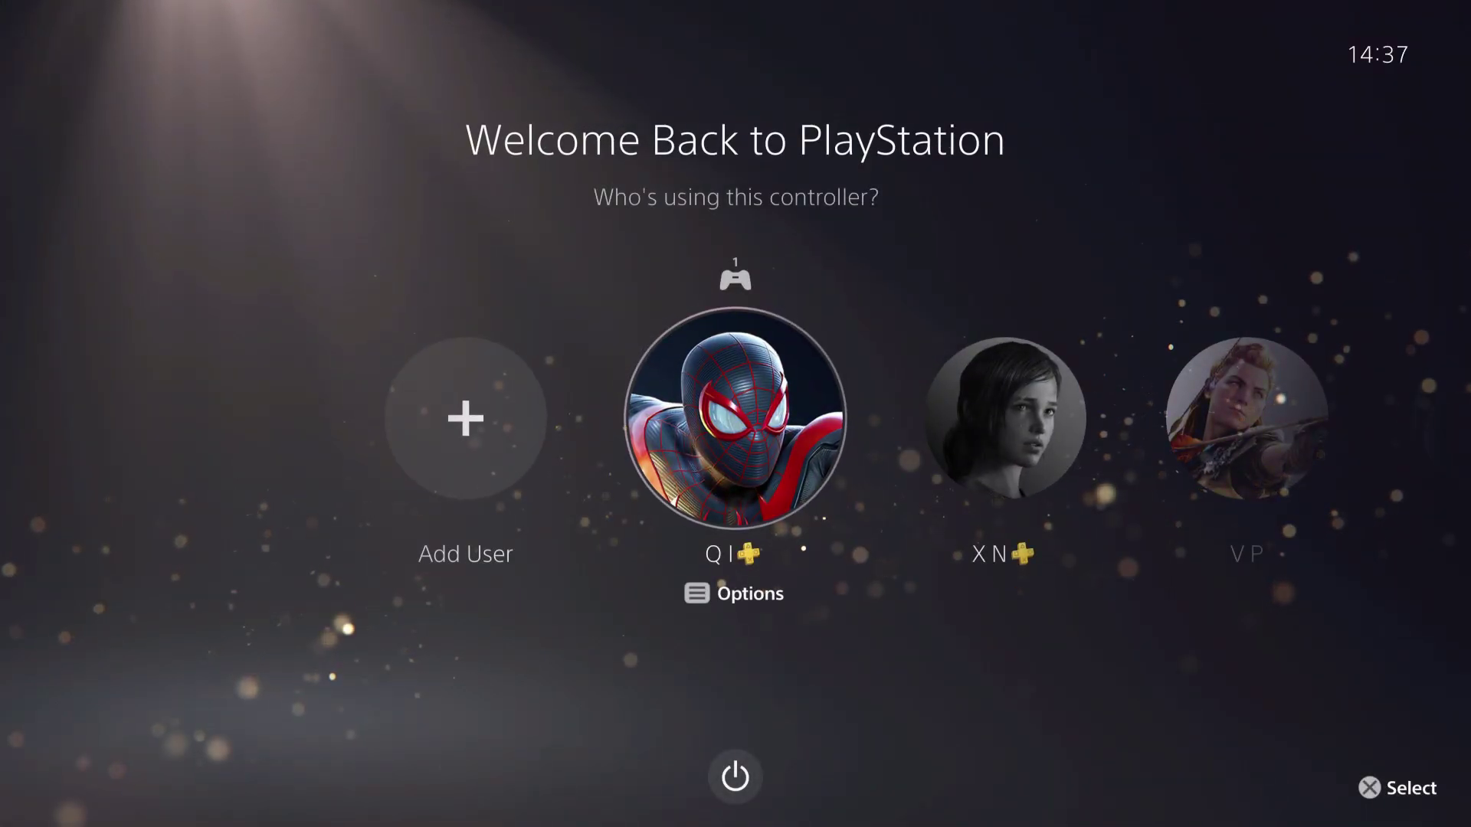
key("Right")
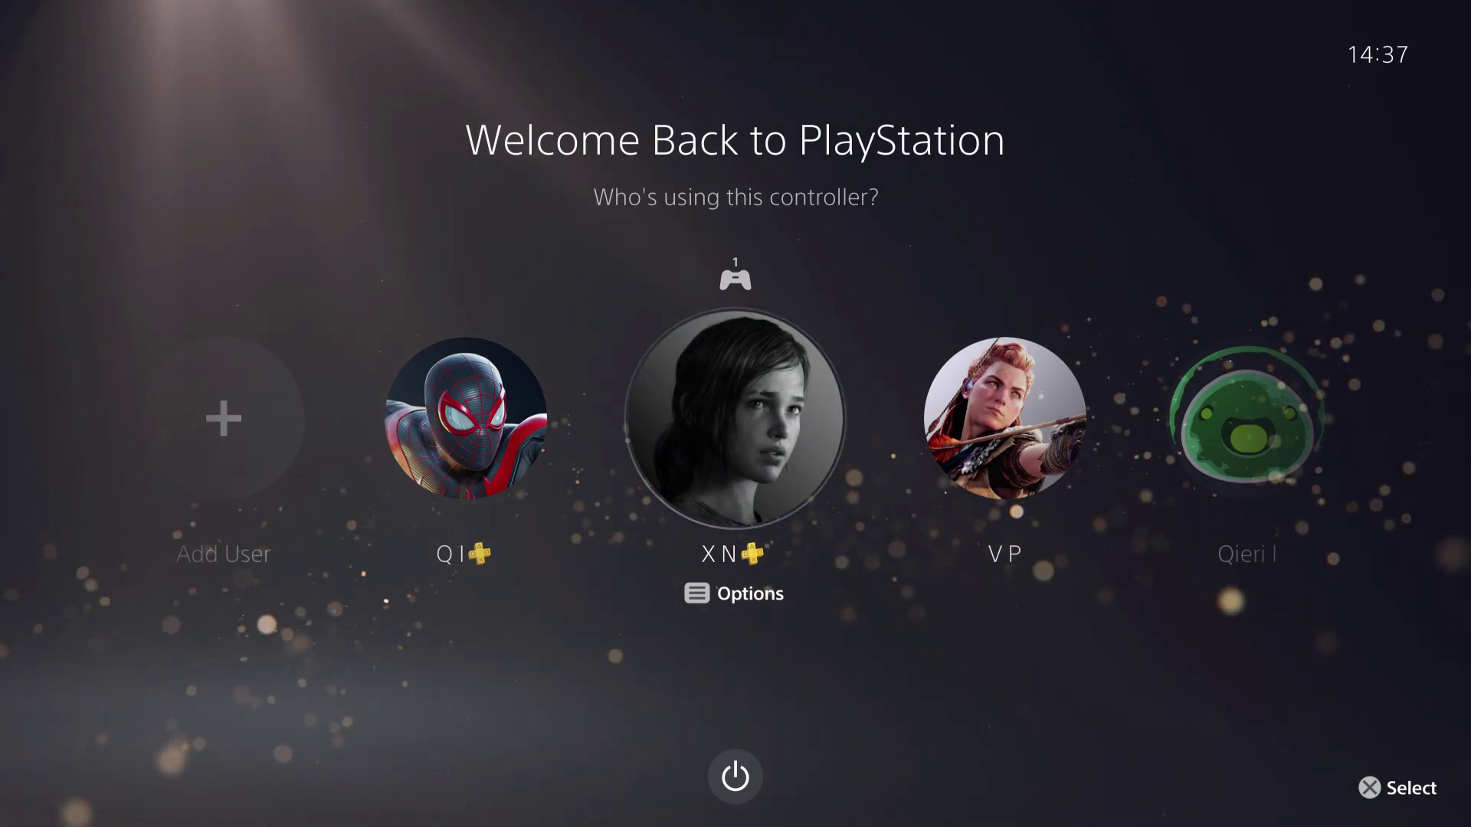
key("Left")
key("Right")
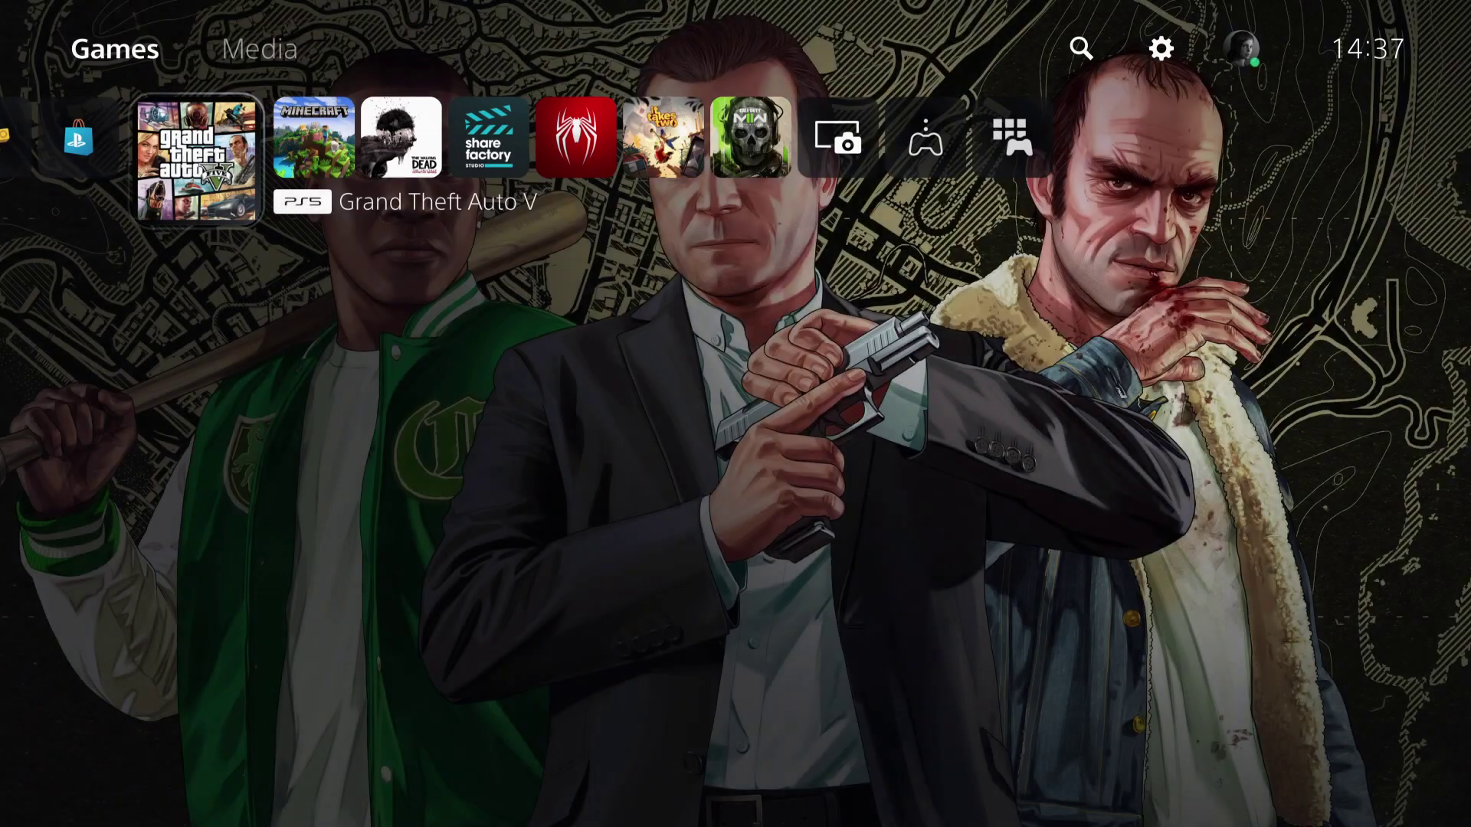
key("Up")
key("Right")
key("Return")
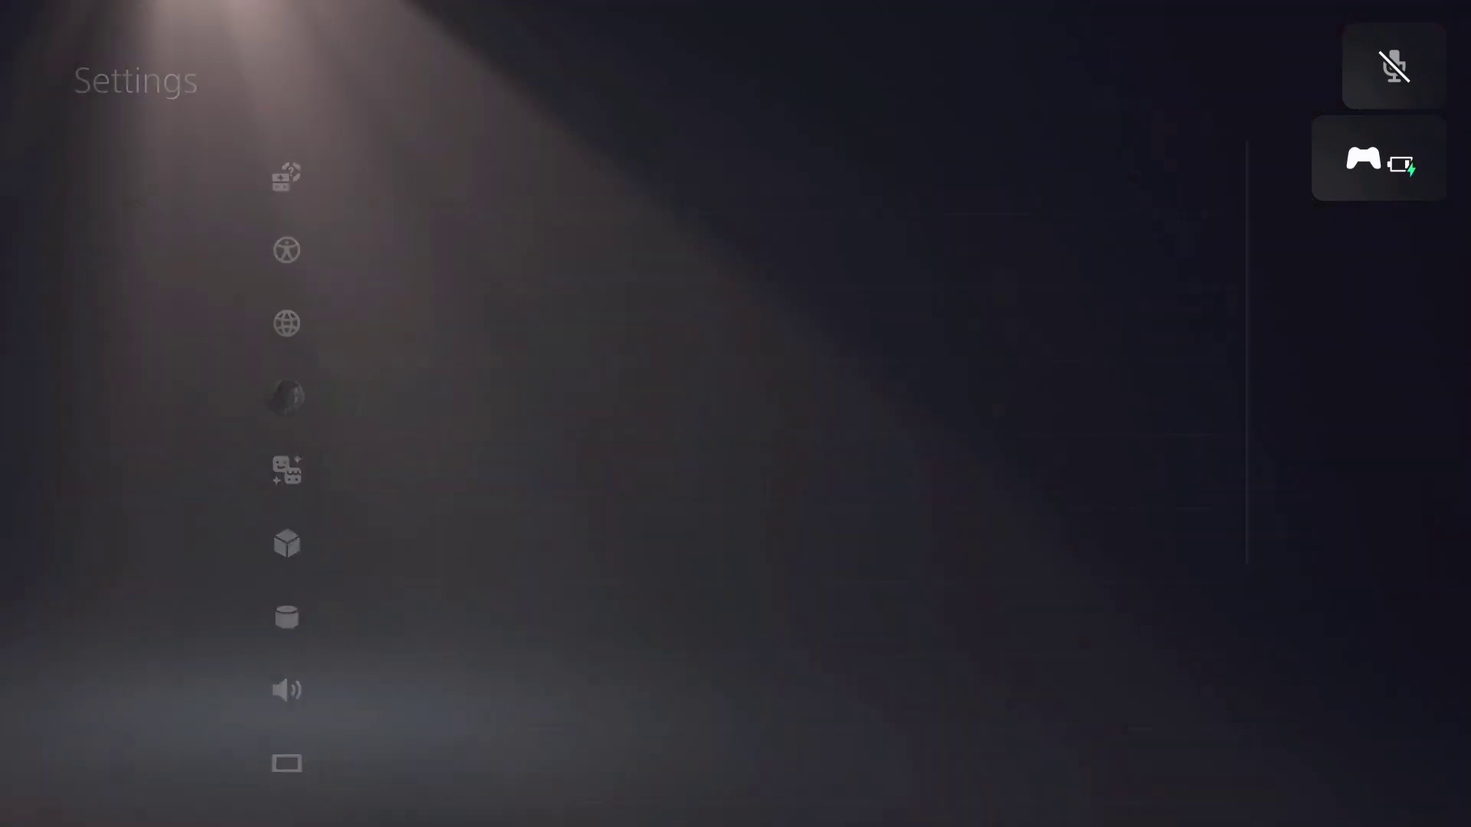
key("Down")
key("Escape")
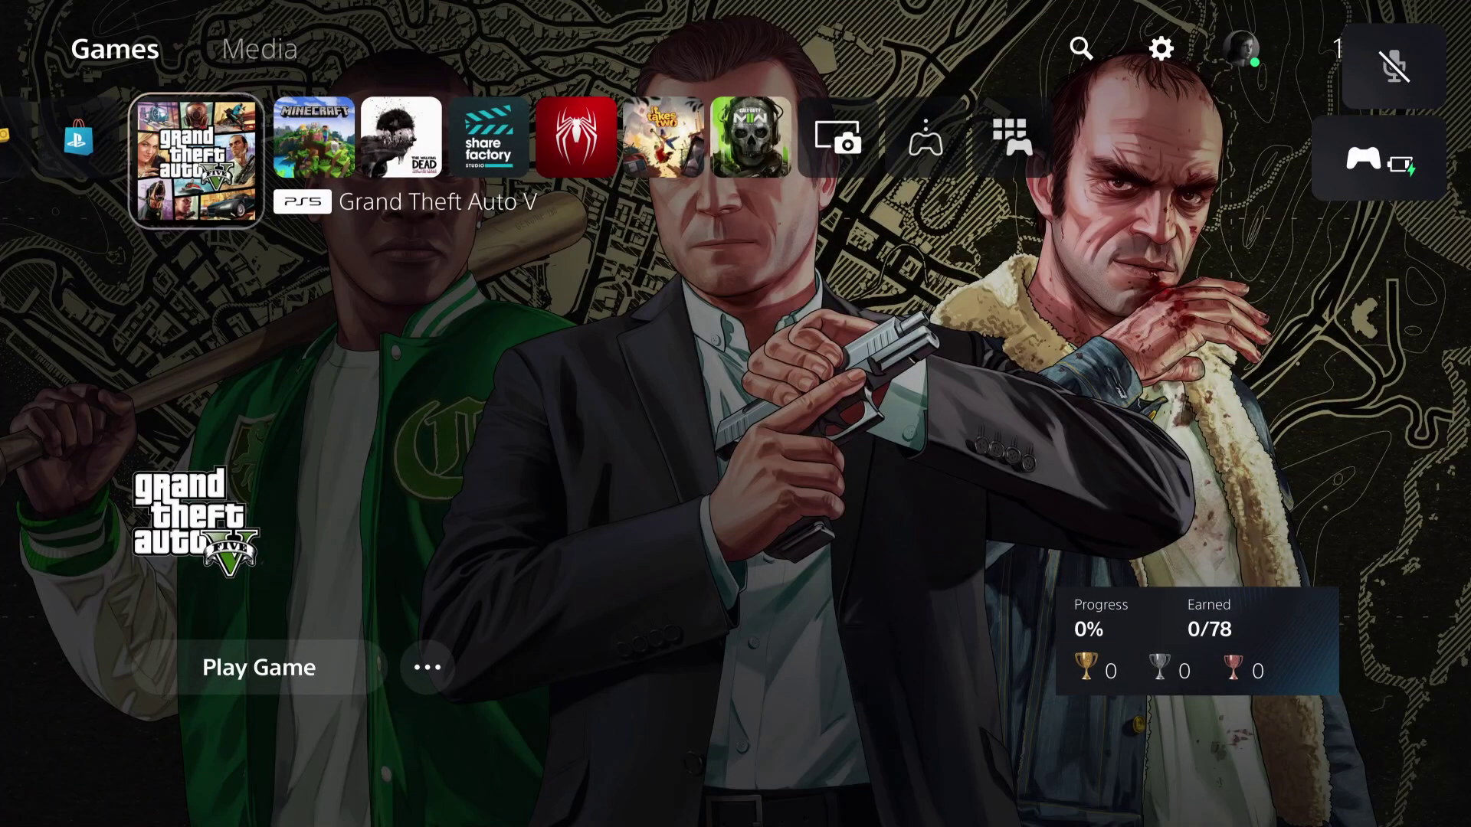
key("Right")
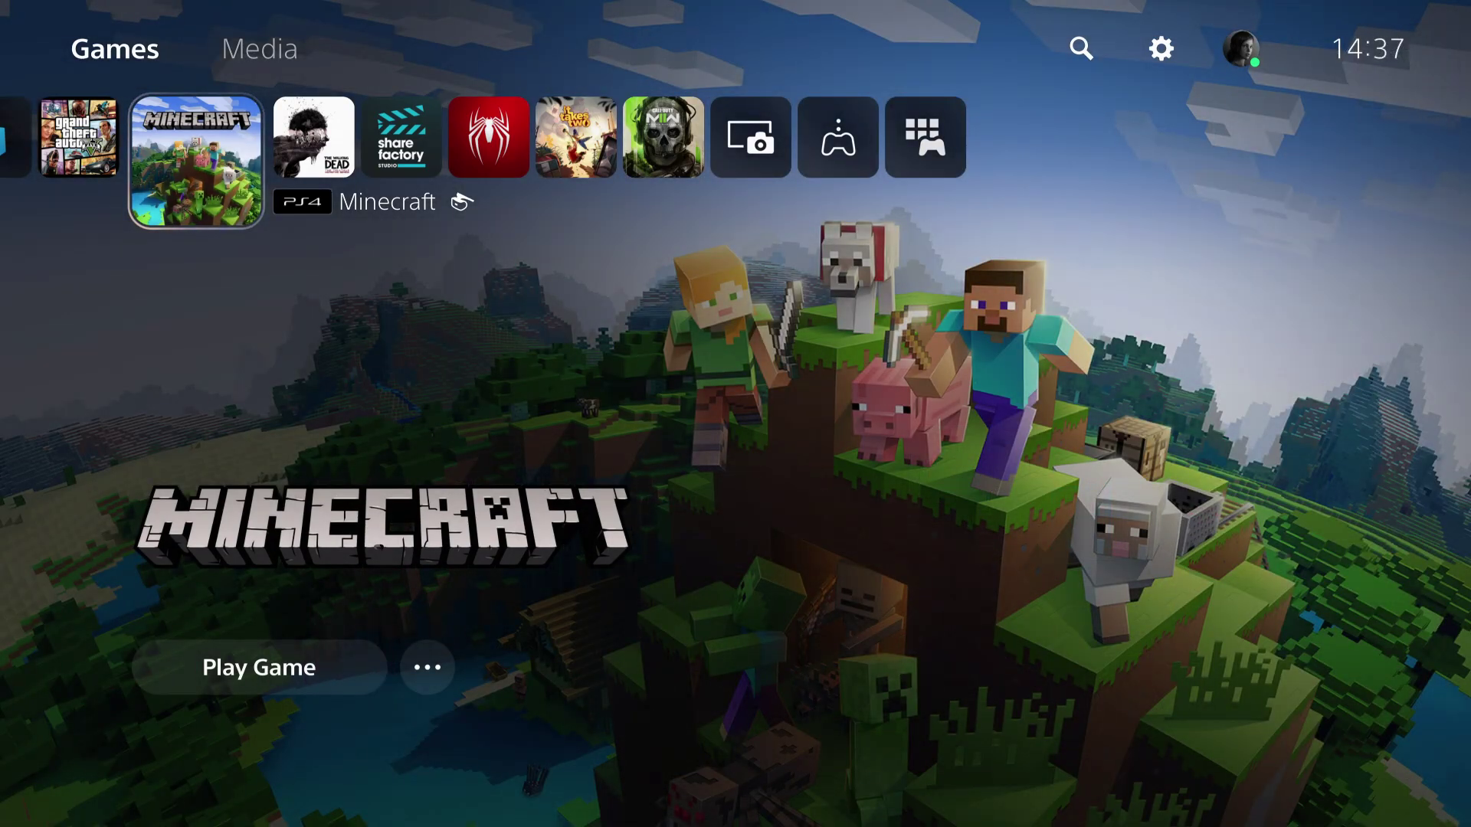
key("Left")
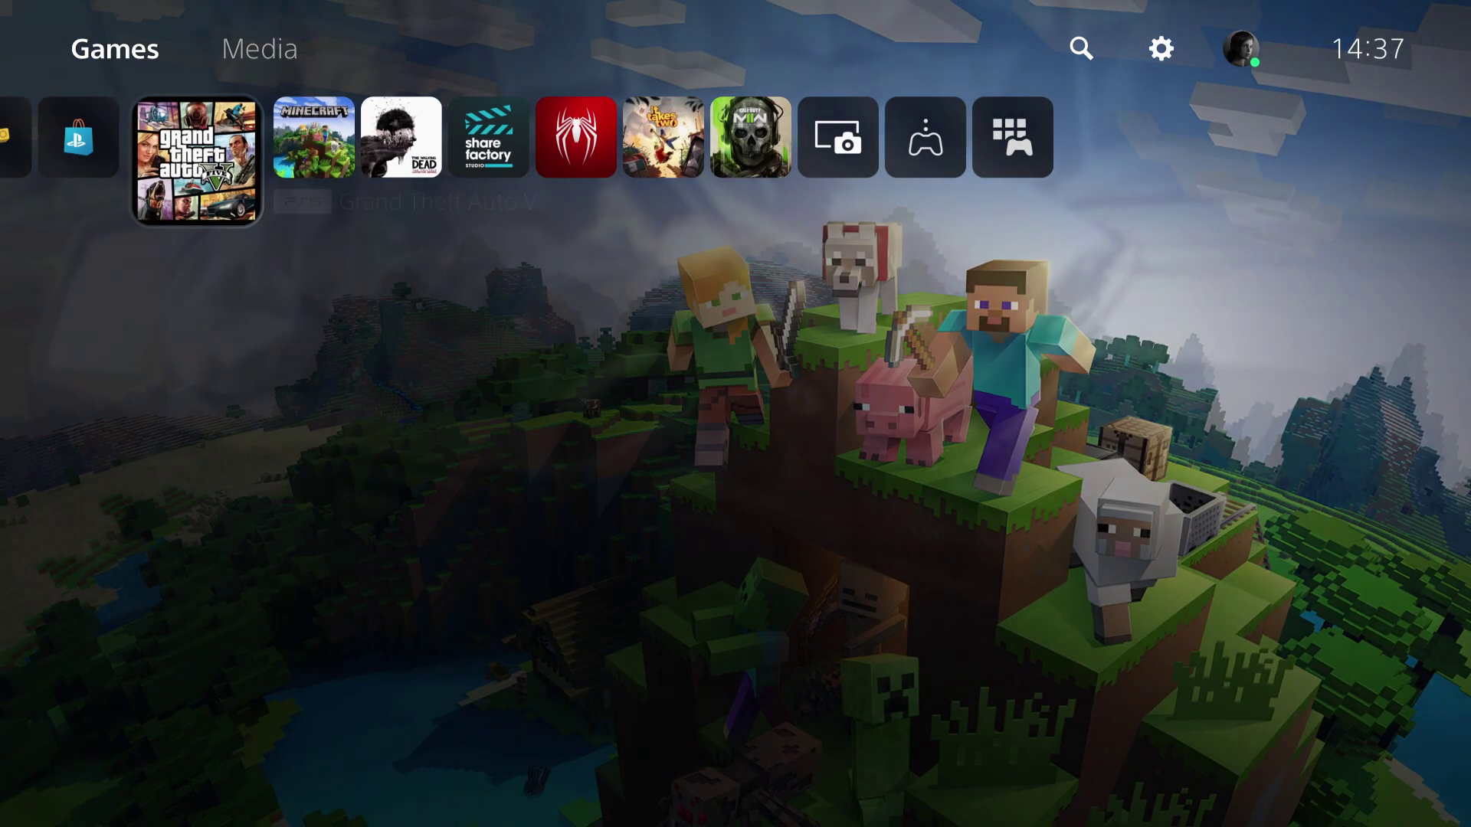
key("Right")
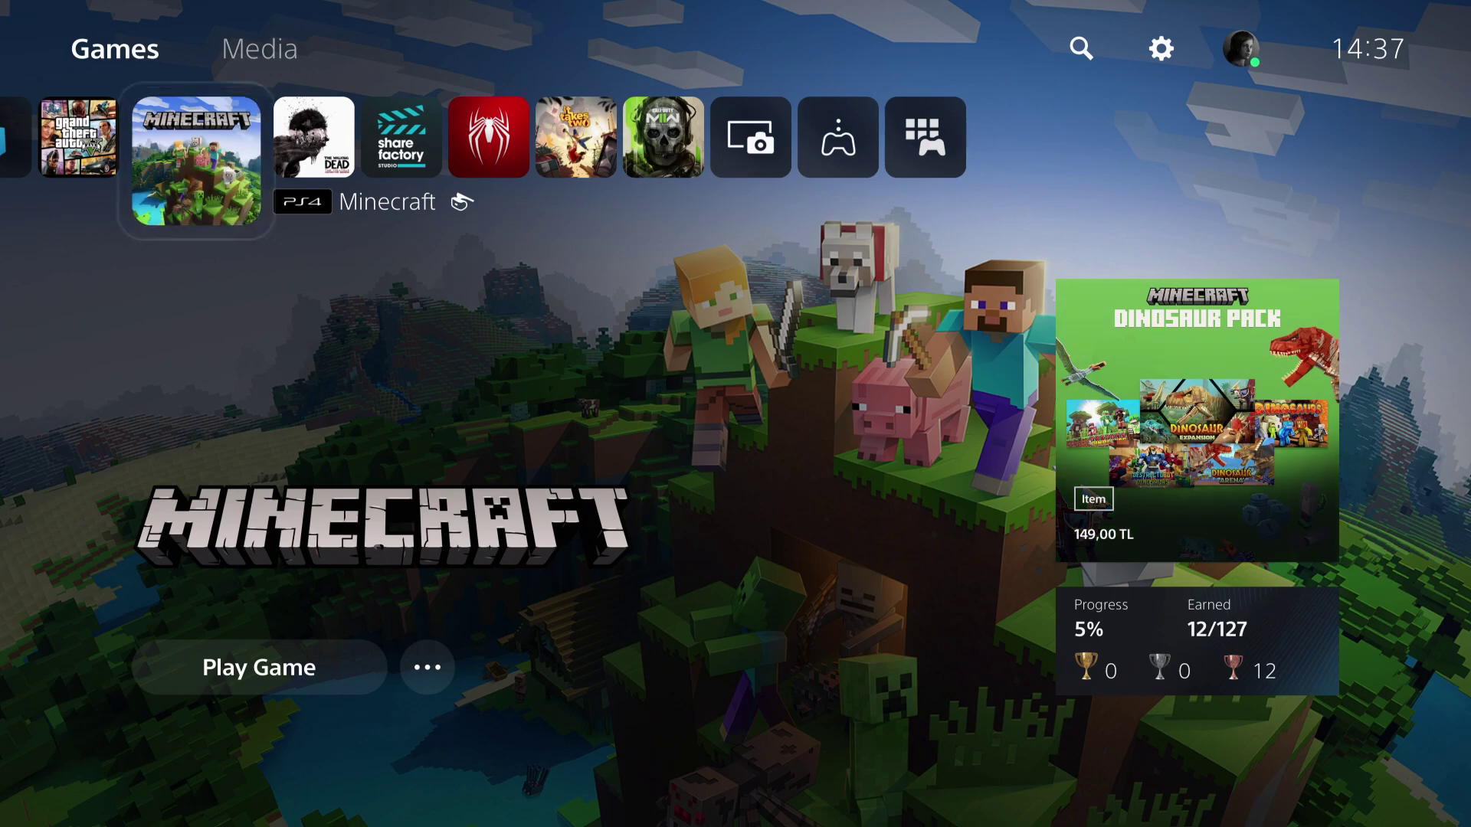
key("Escape")
key("Right")
key("Right")
key("Right")
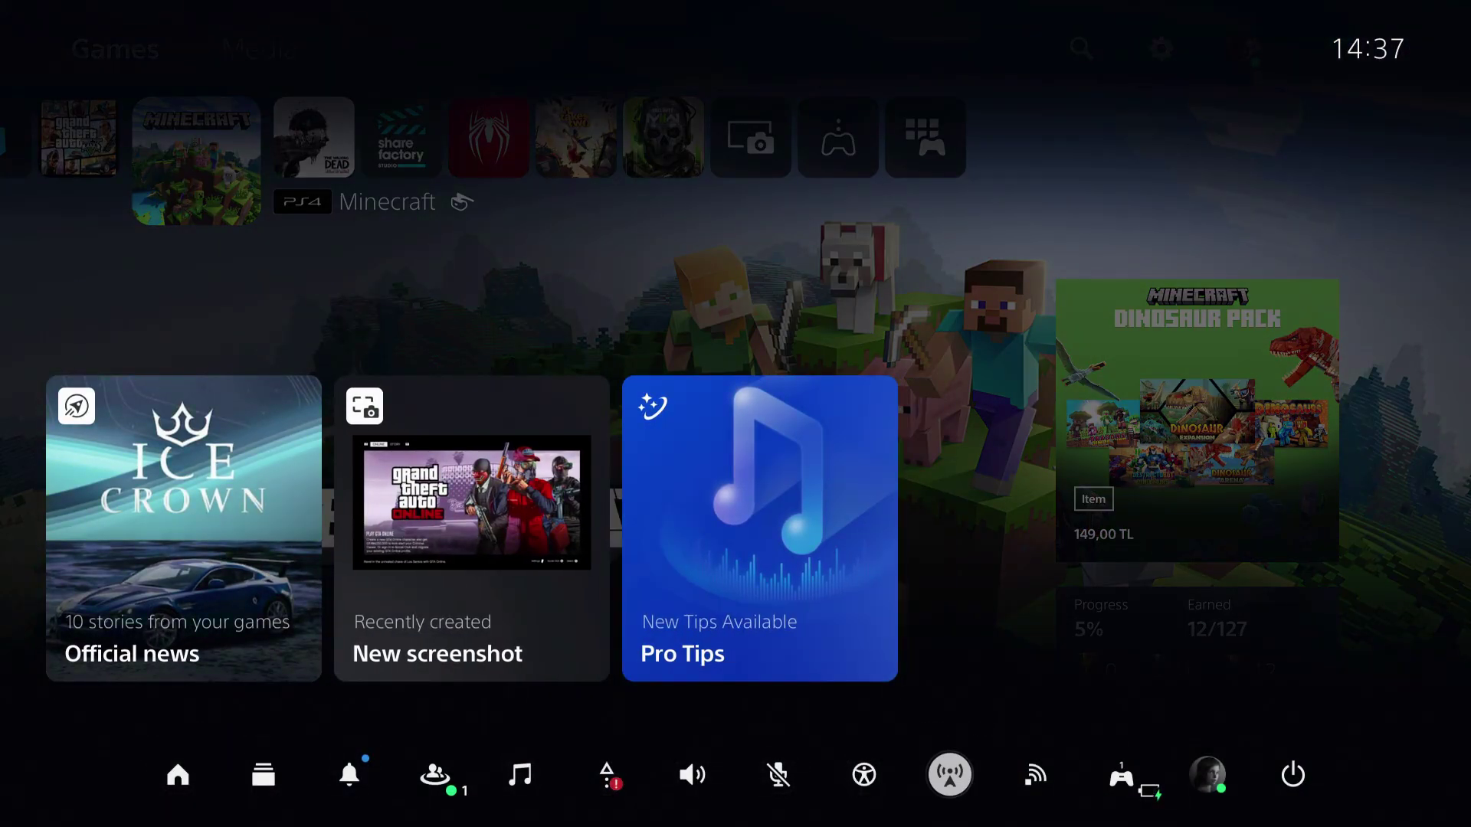
key("Escape")
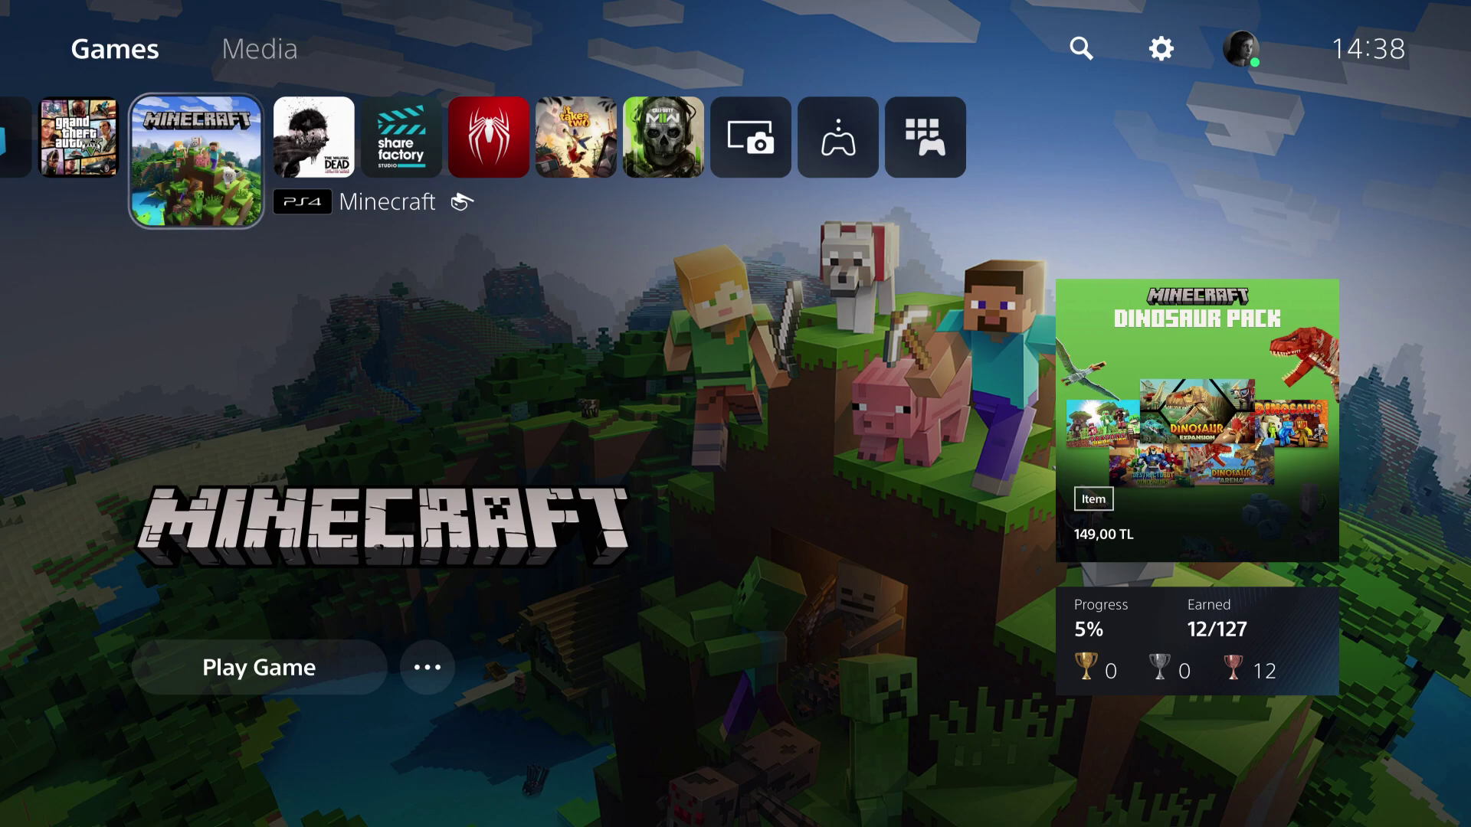
key("Escape")
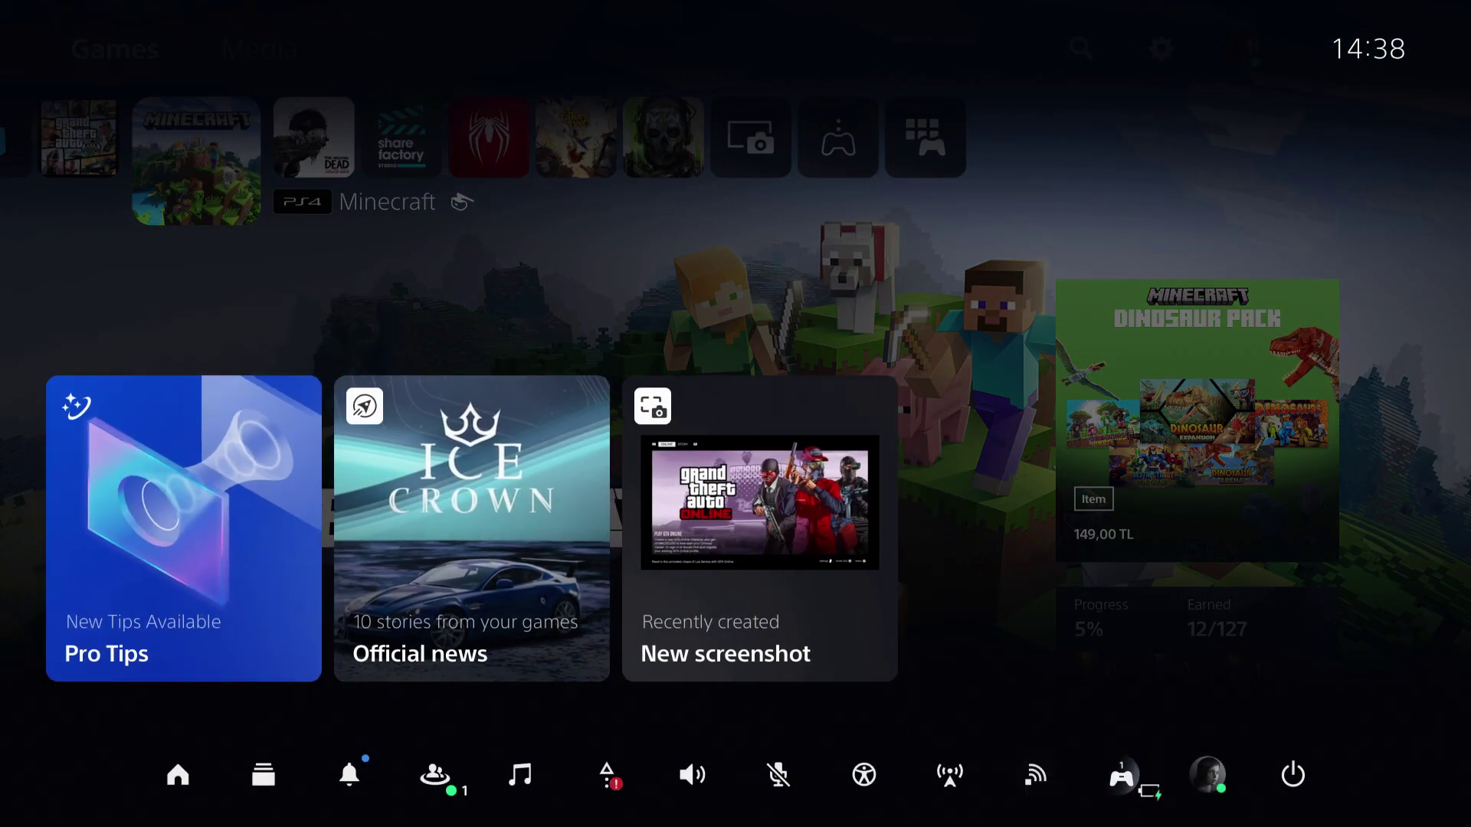
key("Return")
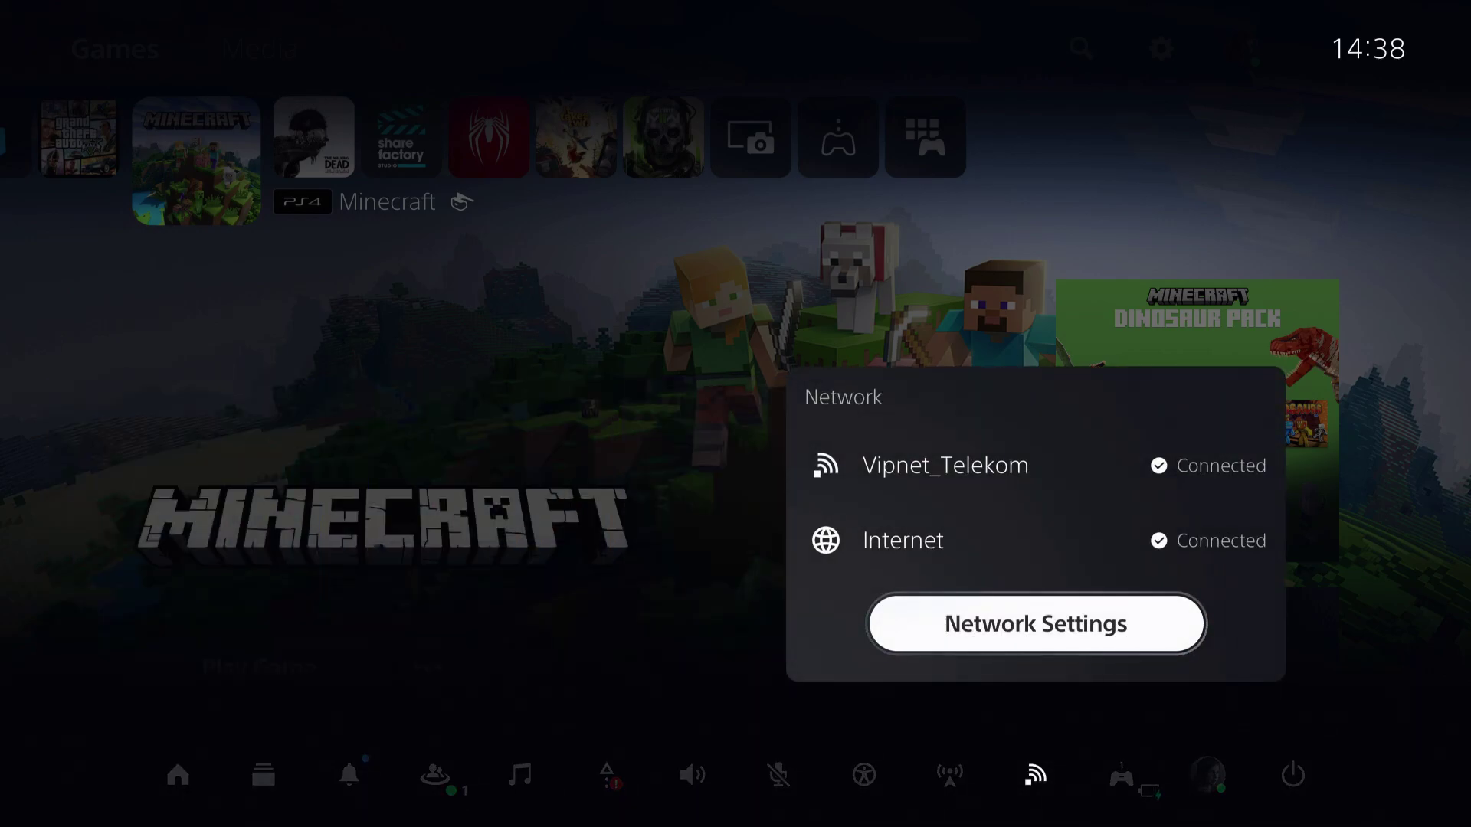
key("Escape")
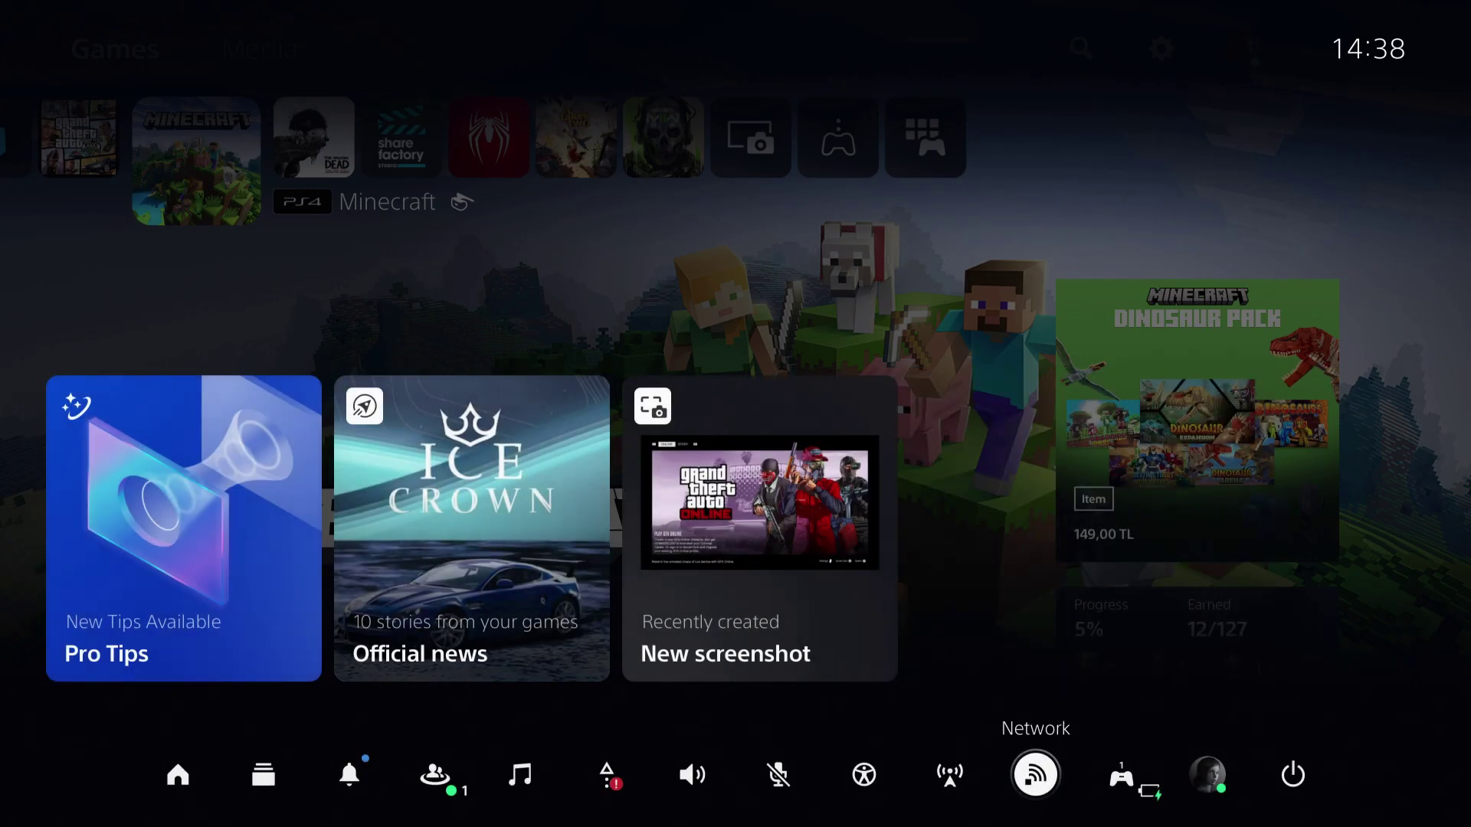
key("Escape")
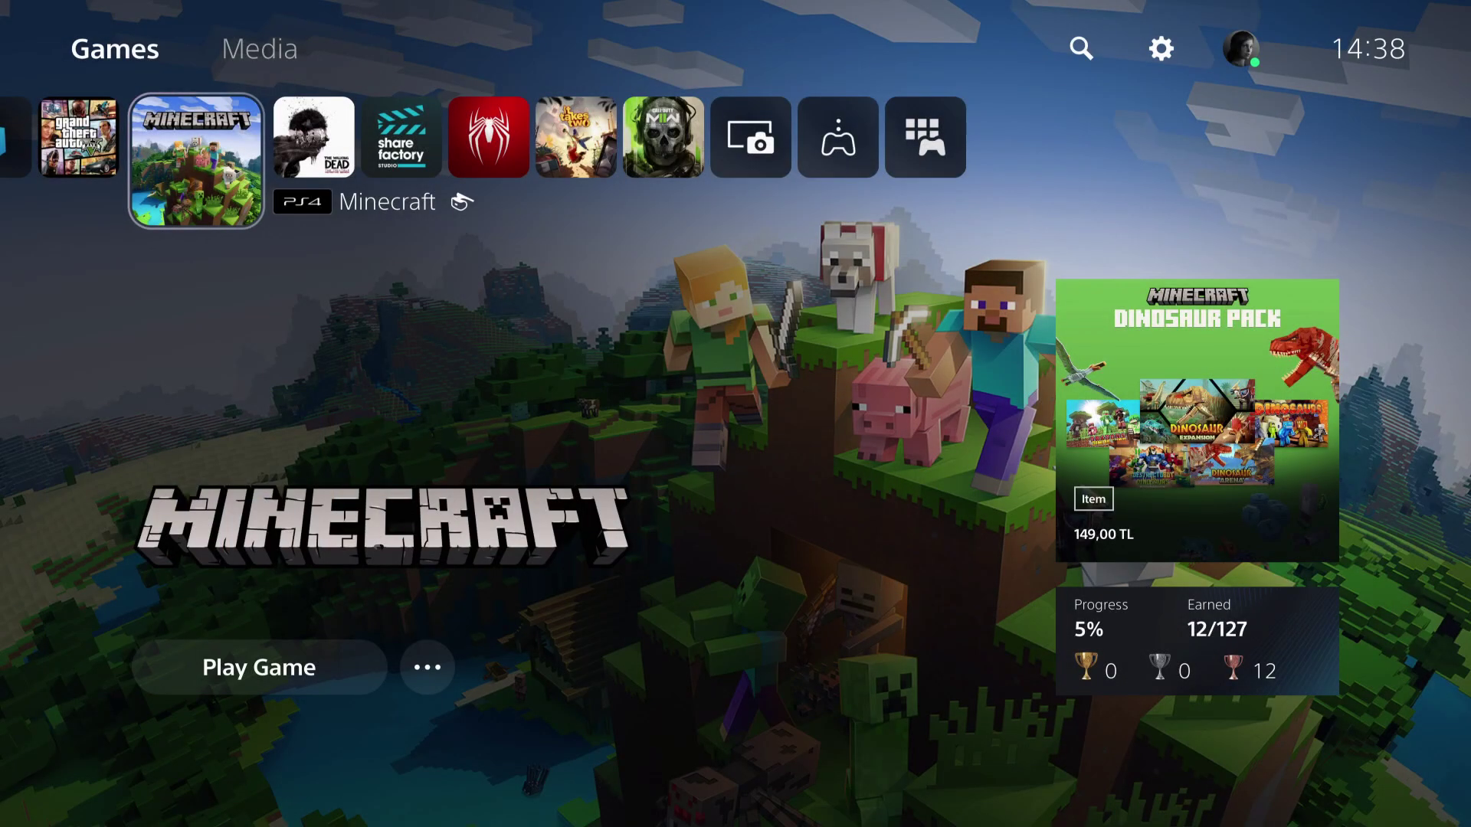
key("Up")
key("Right")
key("Right")
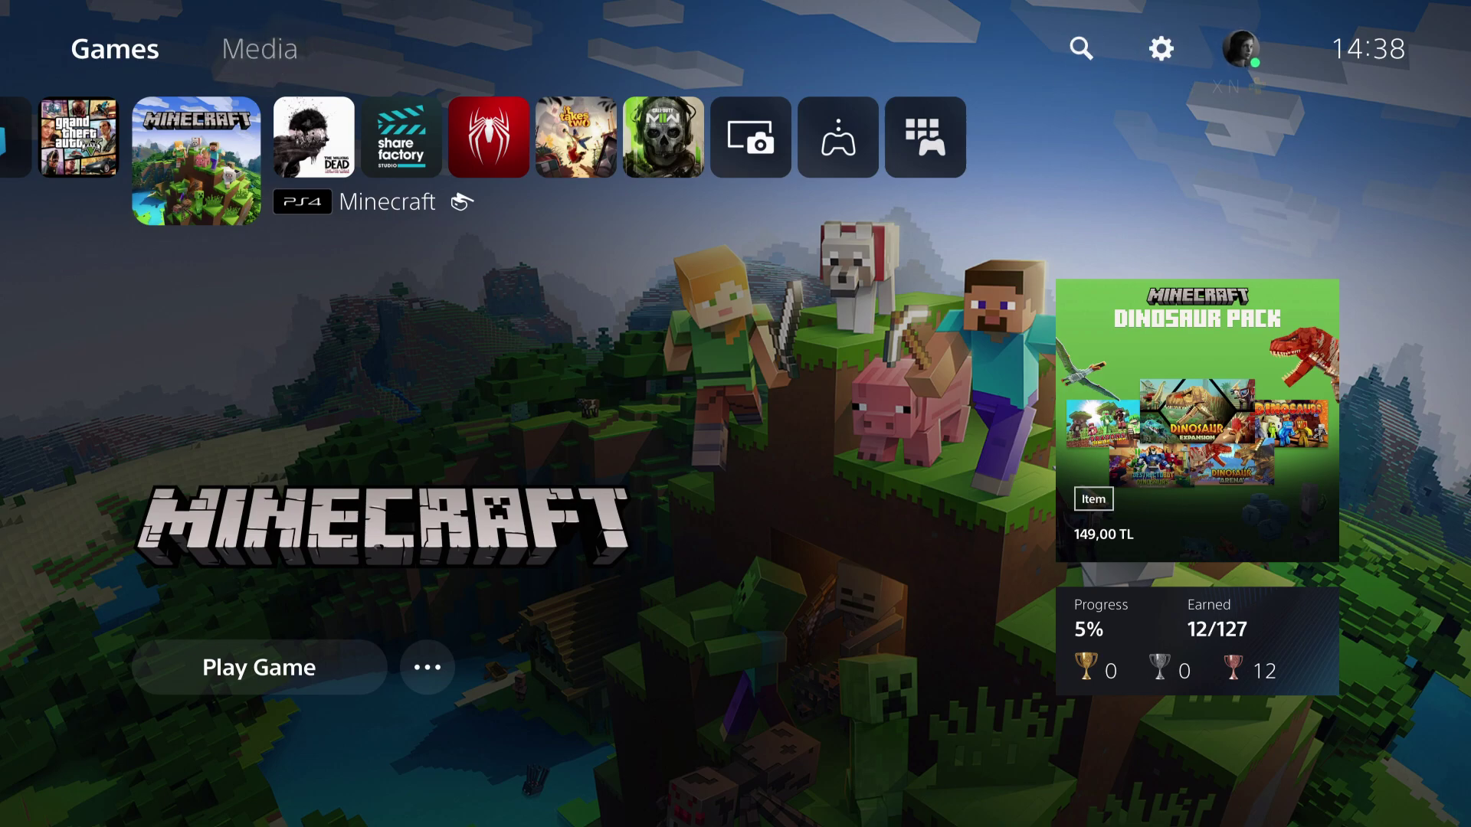
key("Right")
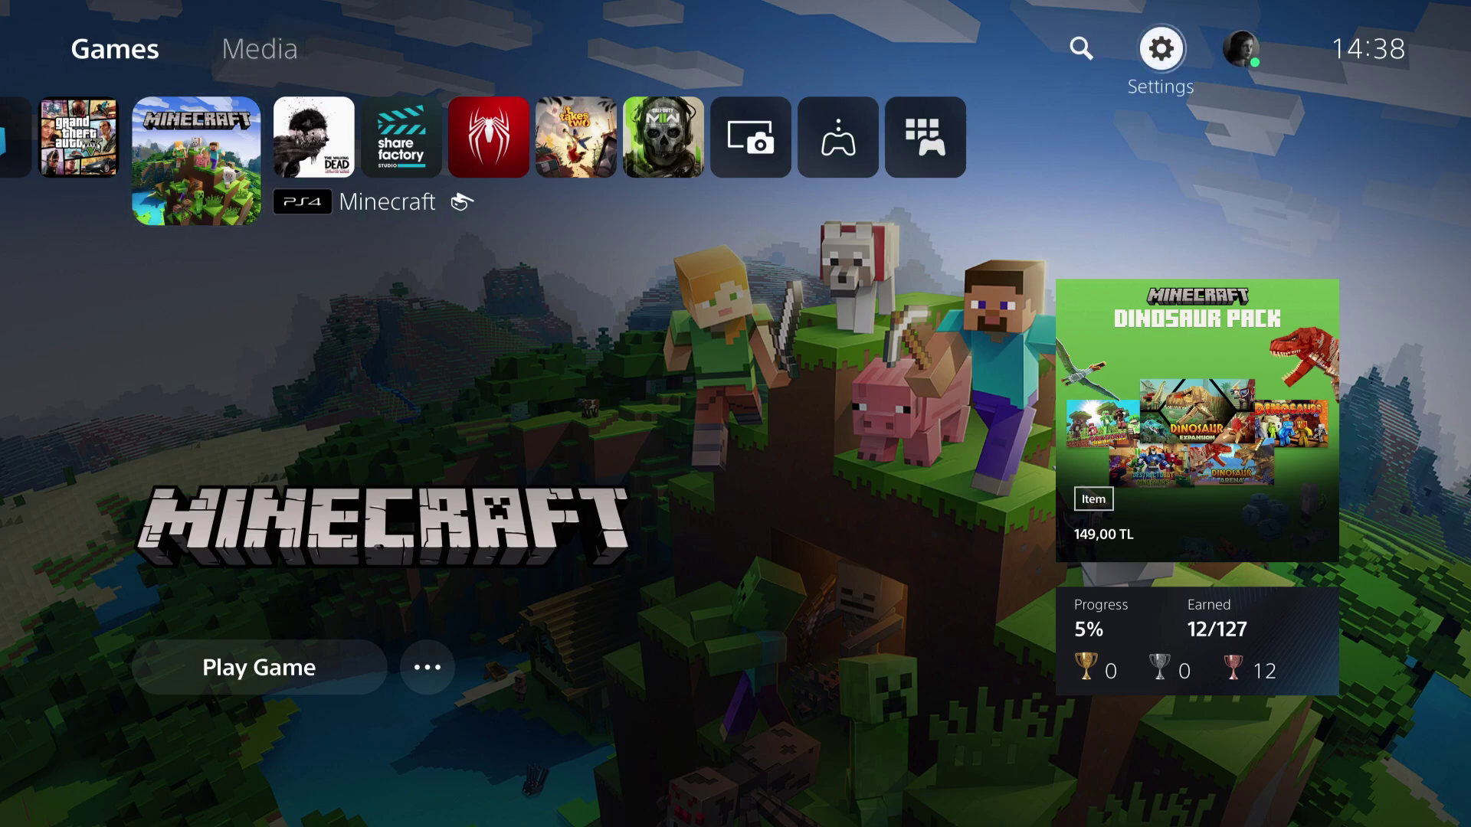
key("Left")
key("Left")
key("Down")
key("Left")
key("Right")
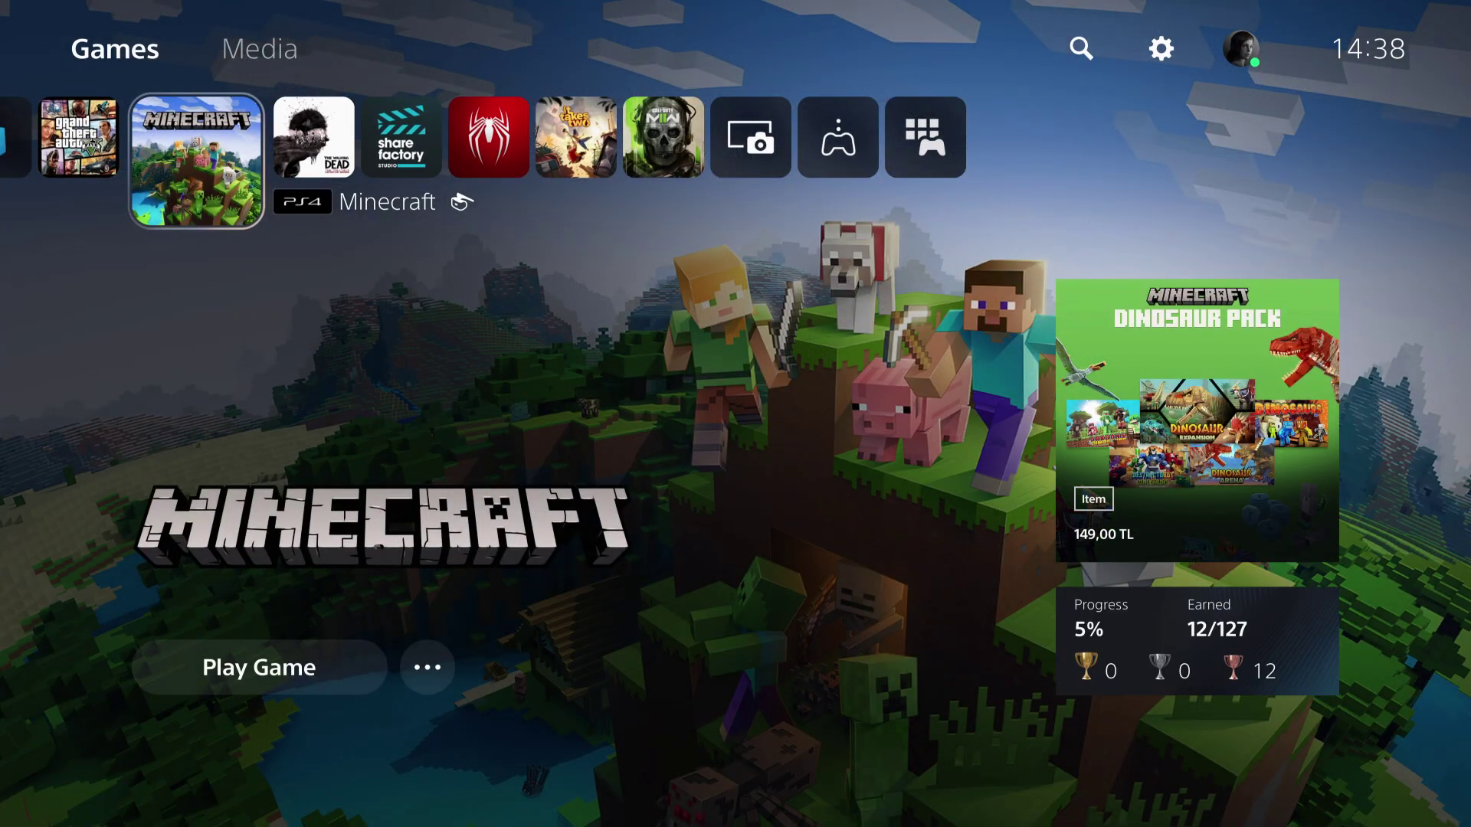
key("Right")
key("Right")
key("Right")
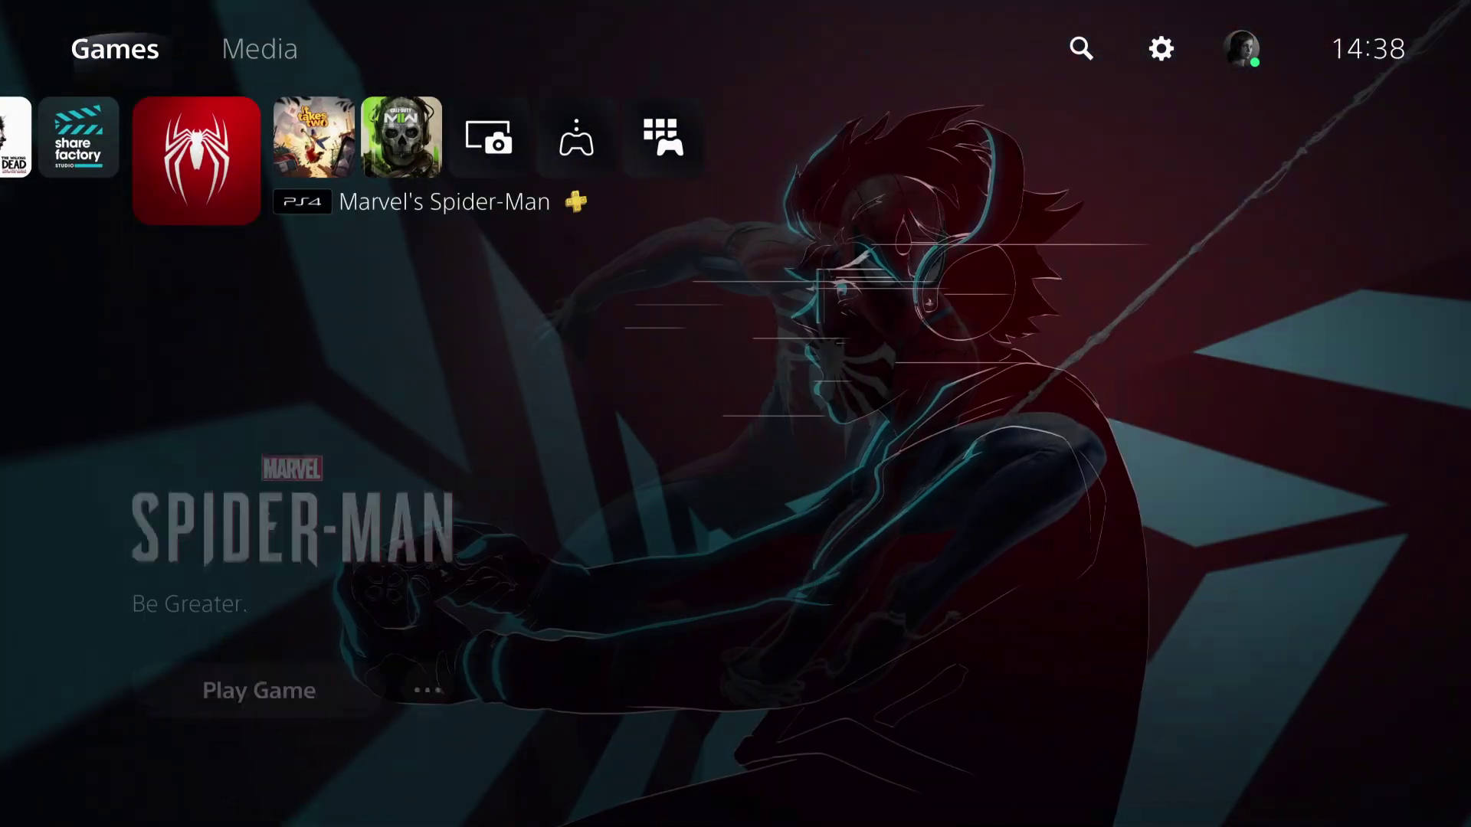
key("Right")
key("Return")
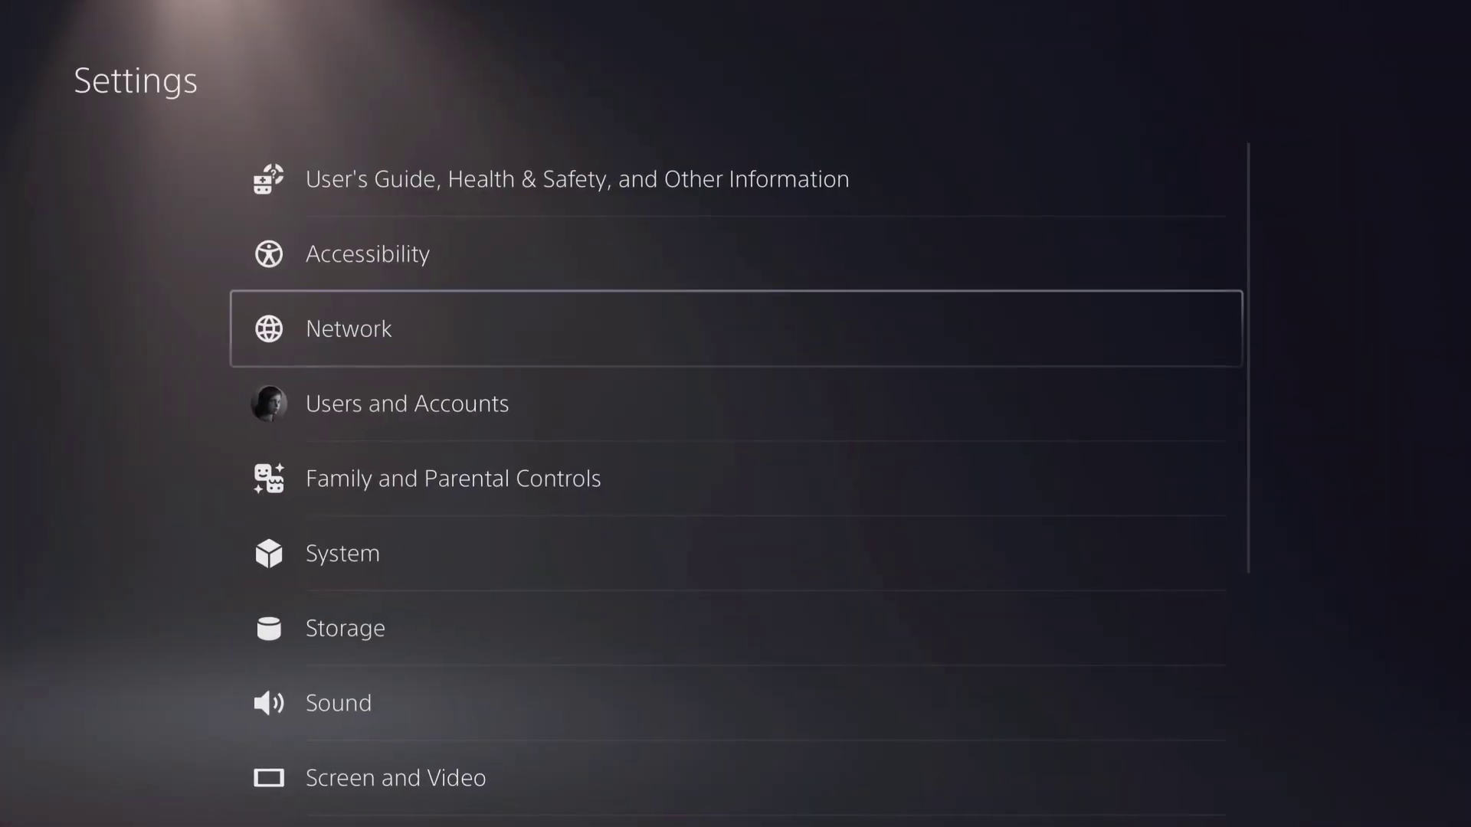
key("Down")
key("Return")
key("Down")
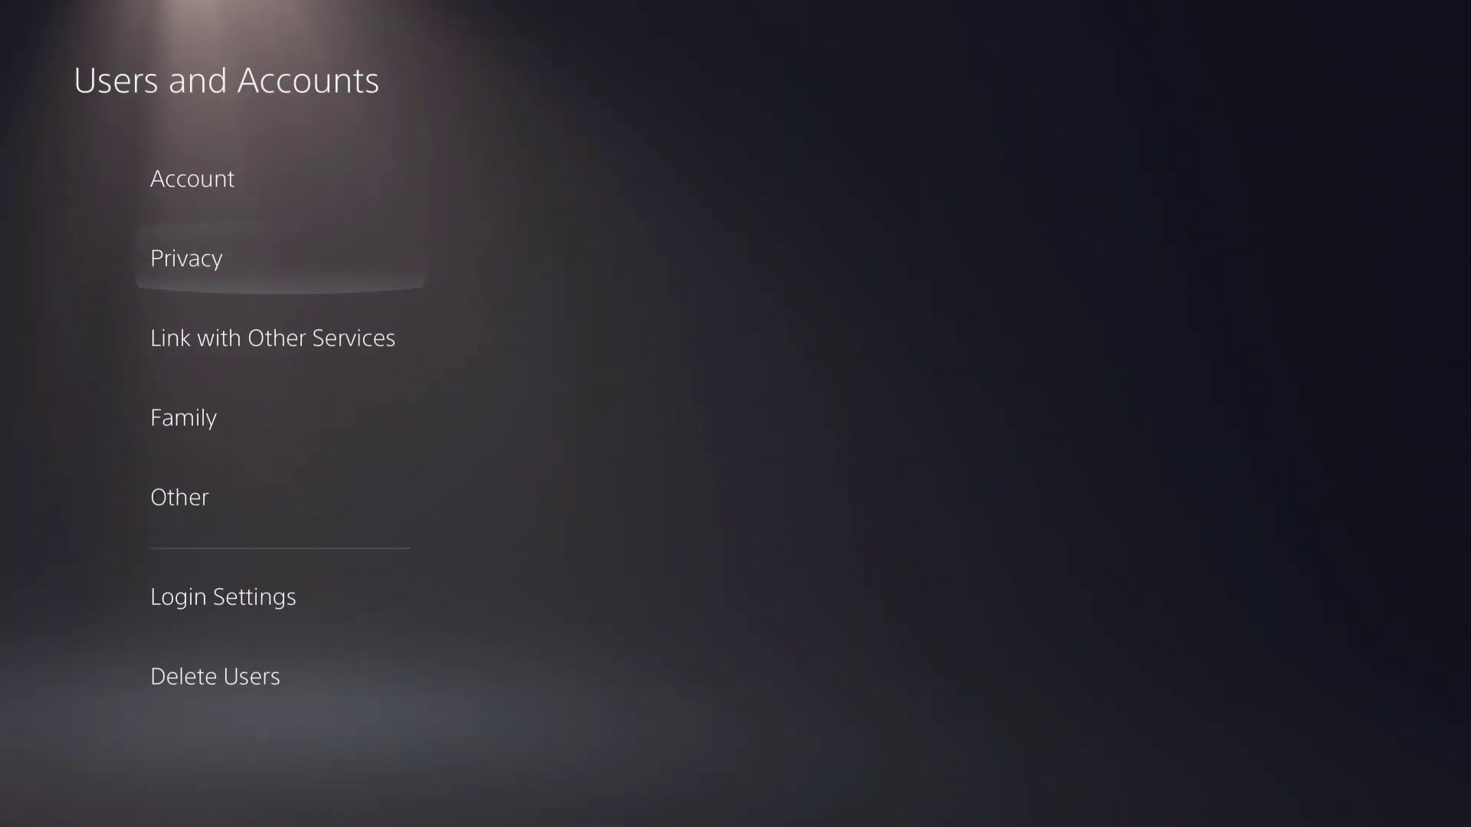
key("Down")
key("Down")
key("Down")
key("Right")
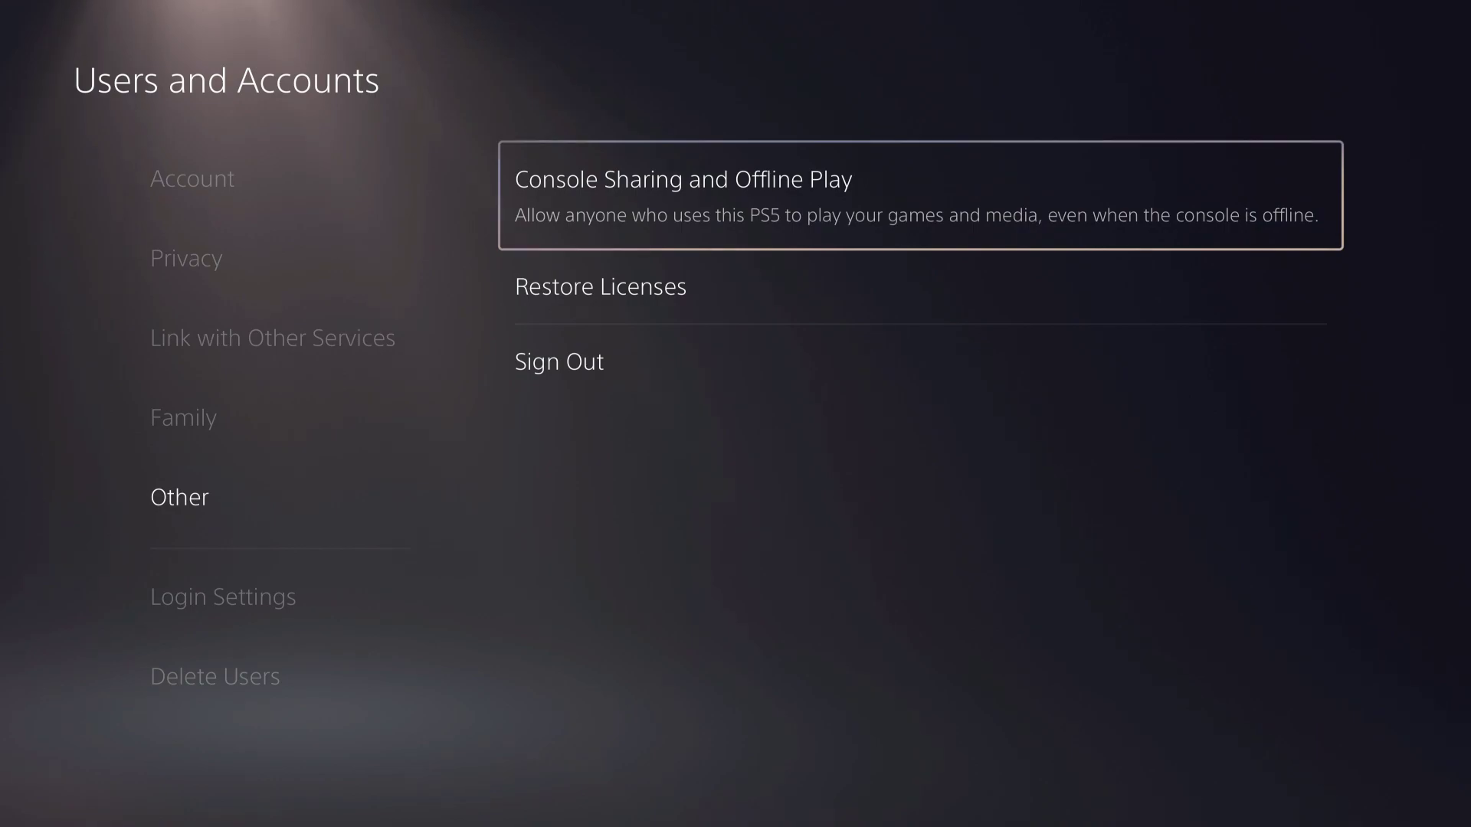
key("Return")
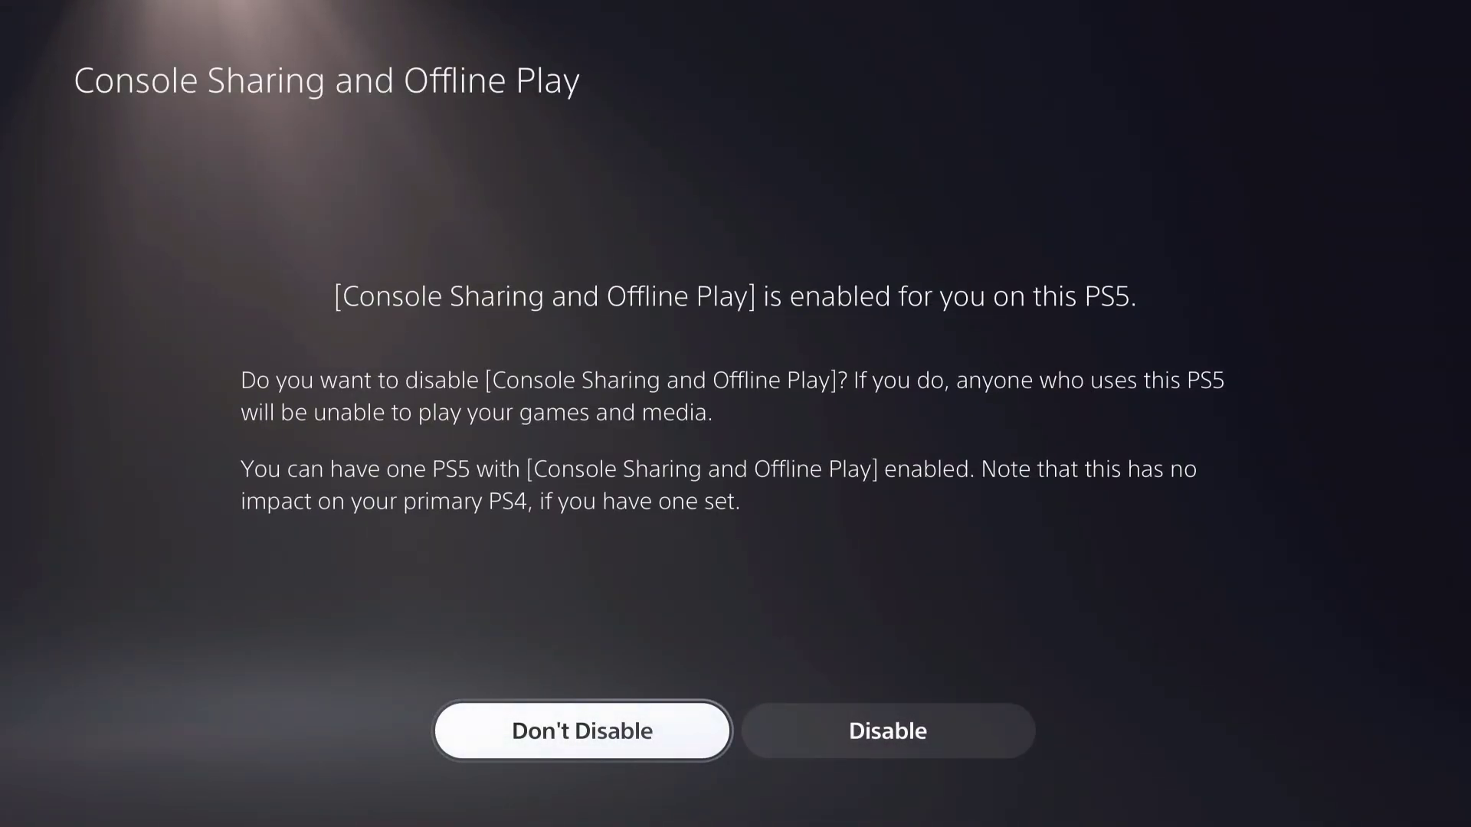
key("Return")
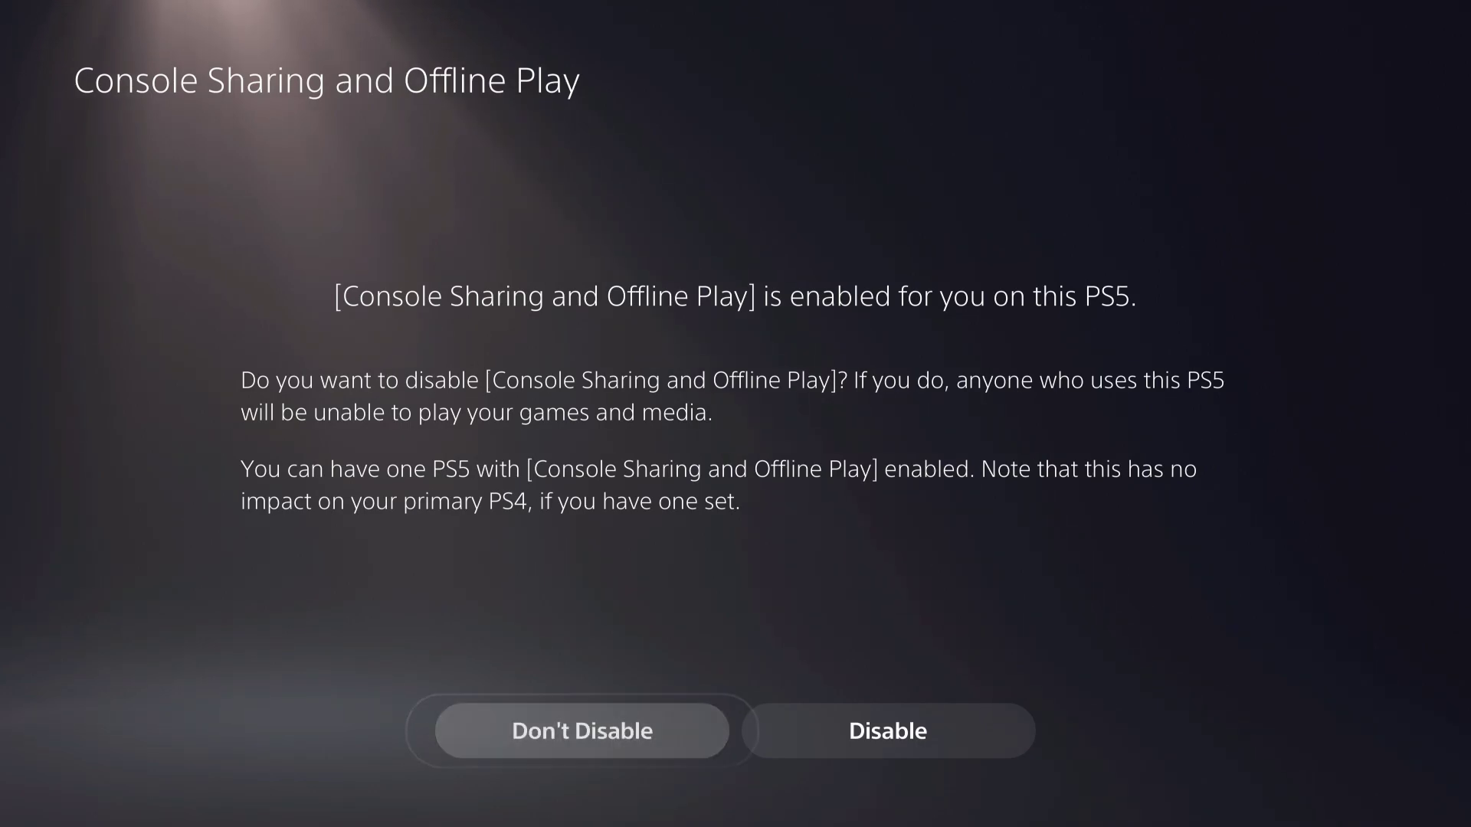
key("Down")
key("Return")
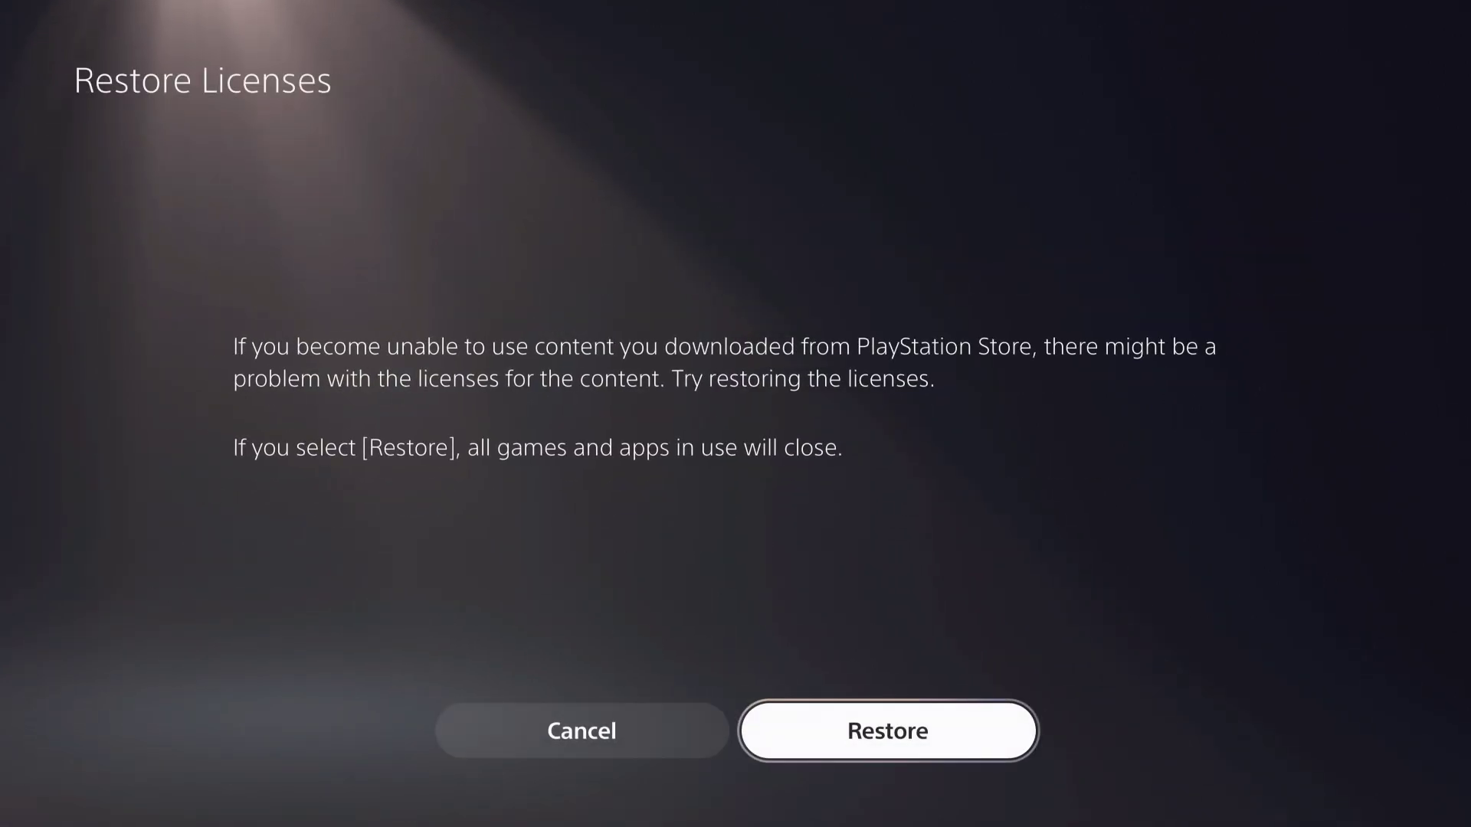
key("Escape")
key("Left")
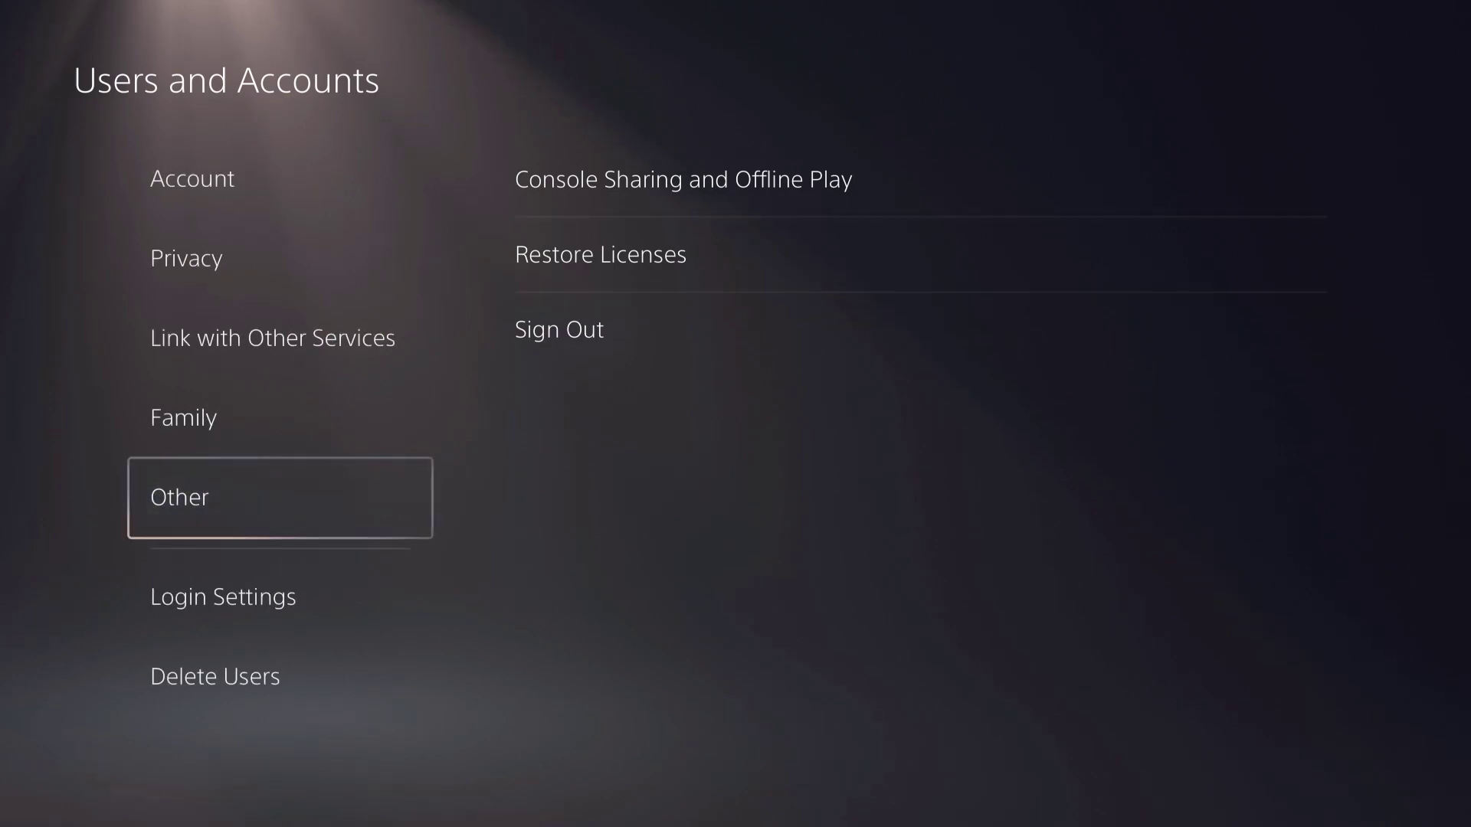
key("Escape")
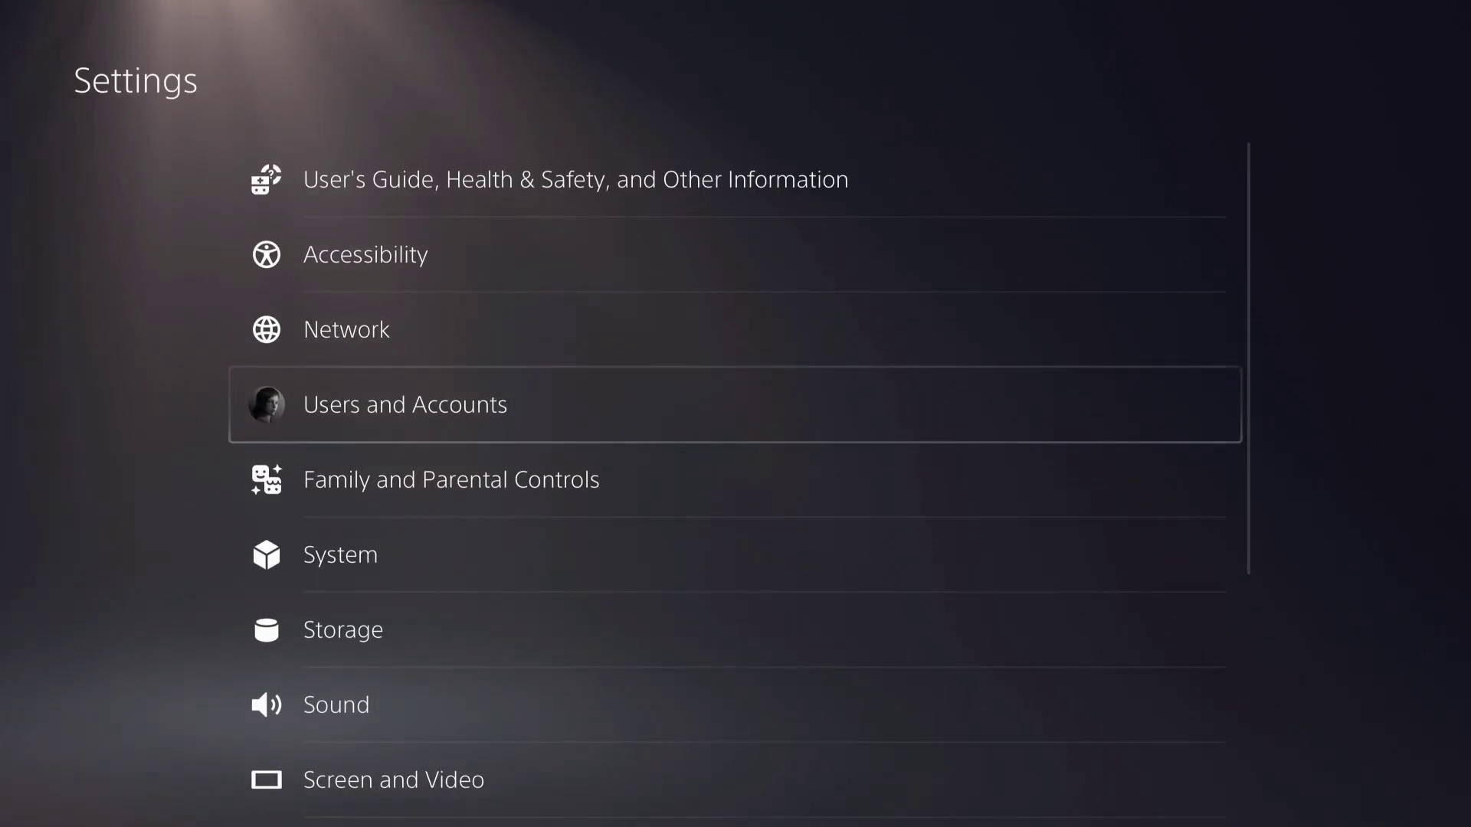
key("Escape")
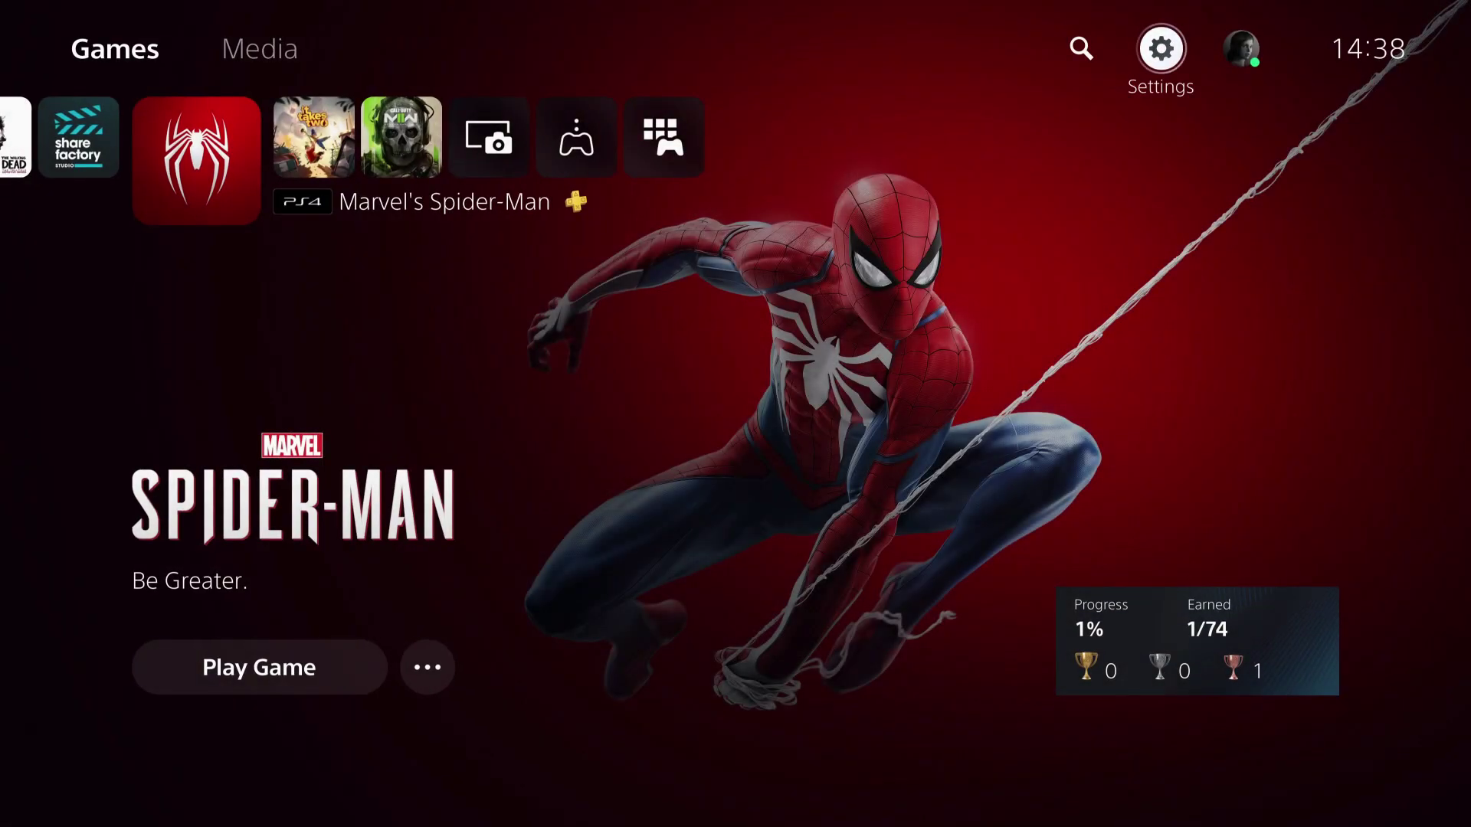